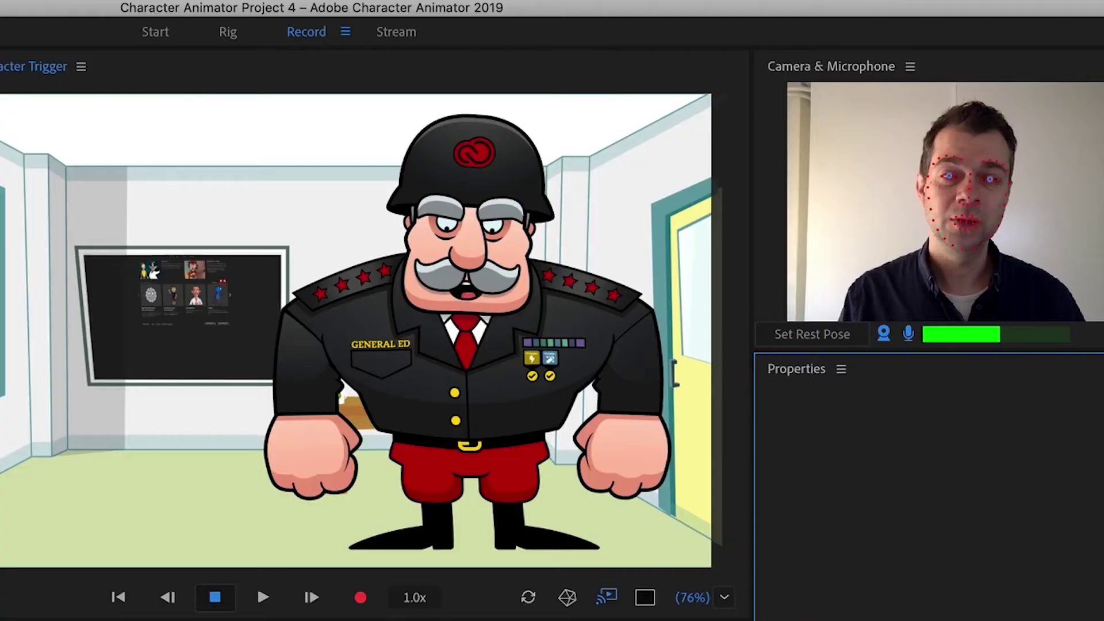
Trigger the puppet's certificate and pointing poses and reset its rest pose
{"action": "key", "text": "c"}
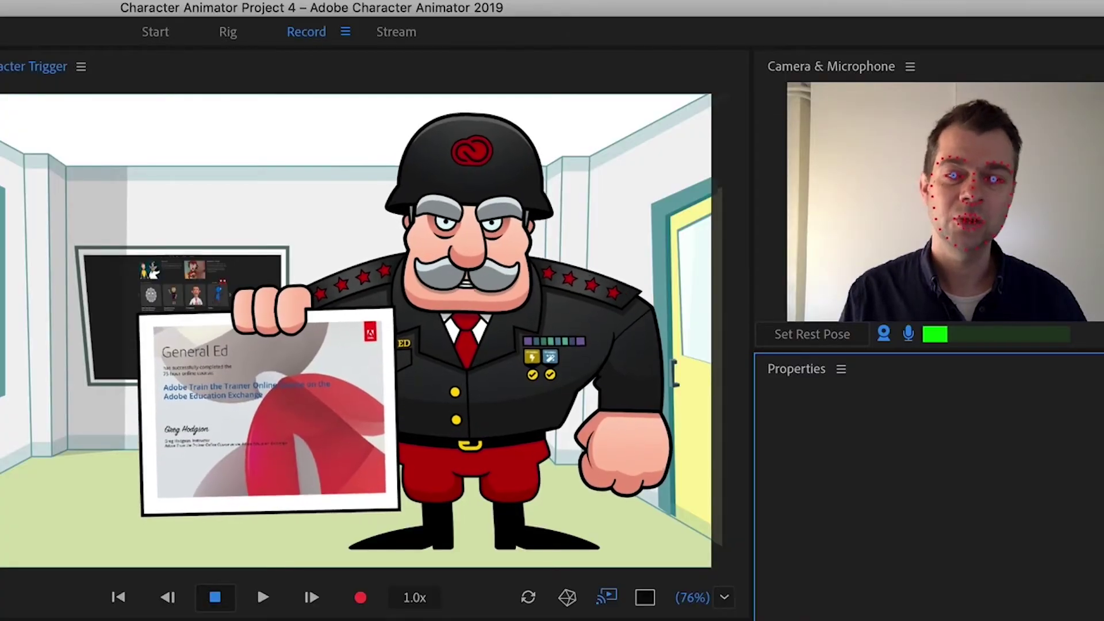
{"action": "key", "text": "c"}
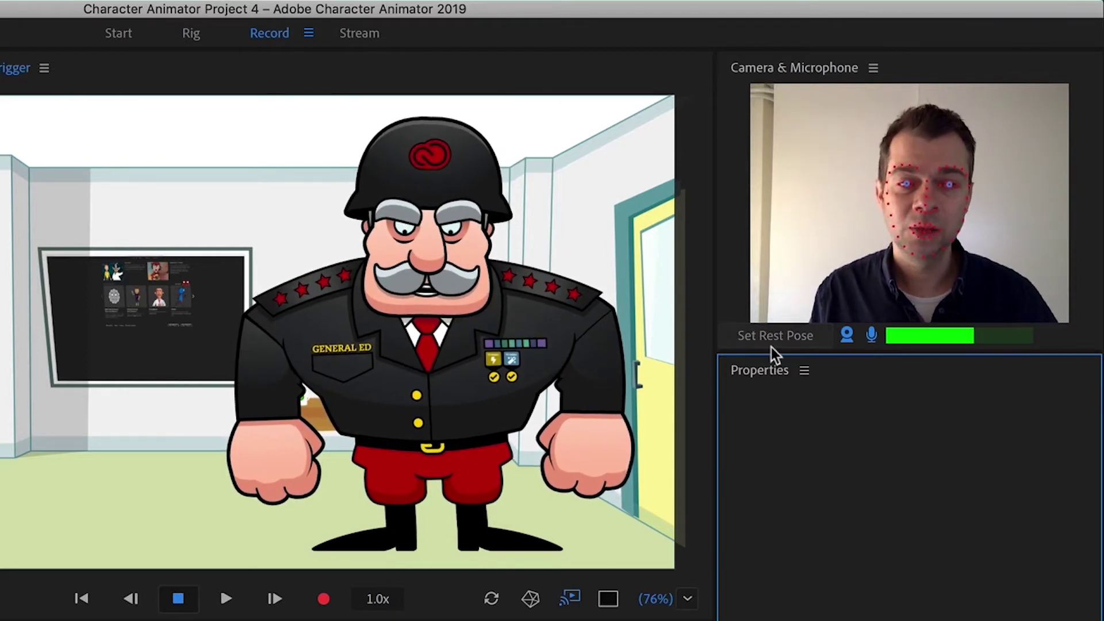
{"action": "left_click", "coordinate": [756, 332]}
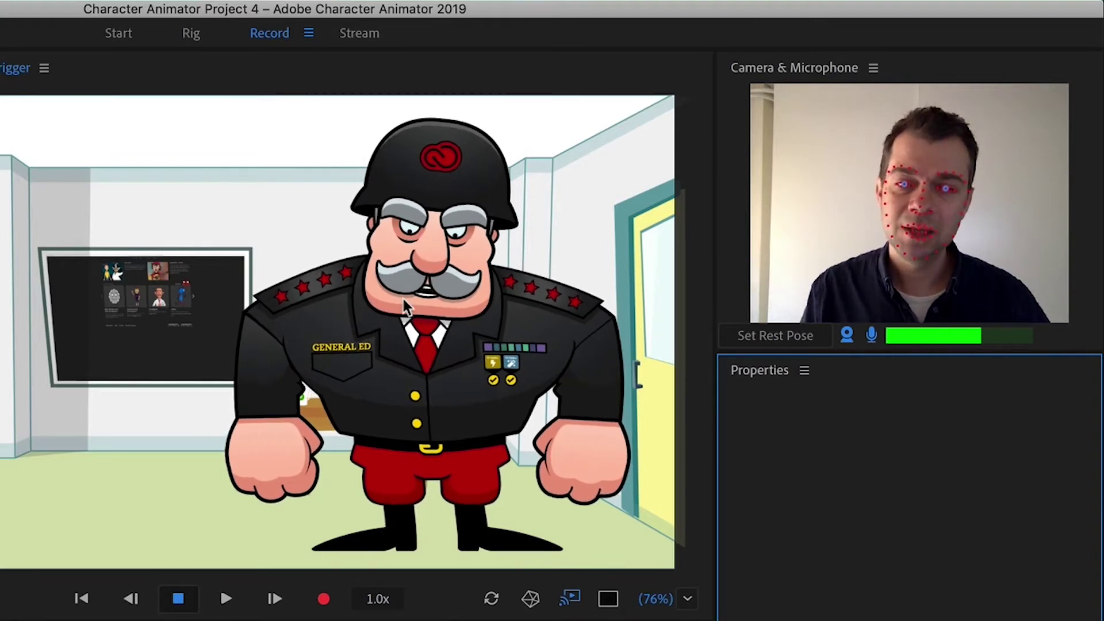
{"action": "key", "text": "1"}
{"action": "key", "text": "2"}
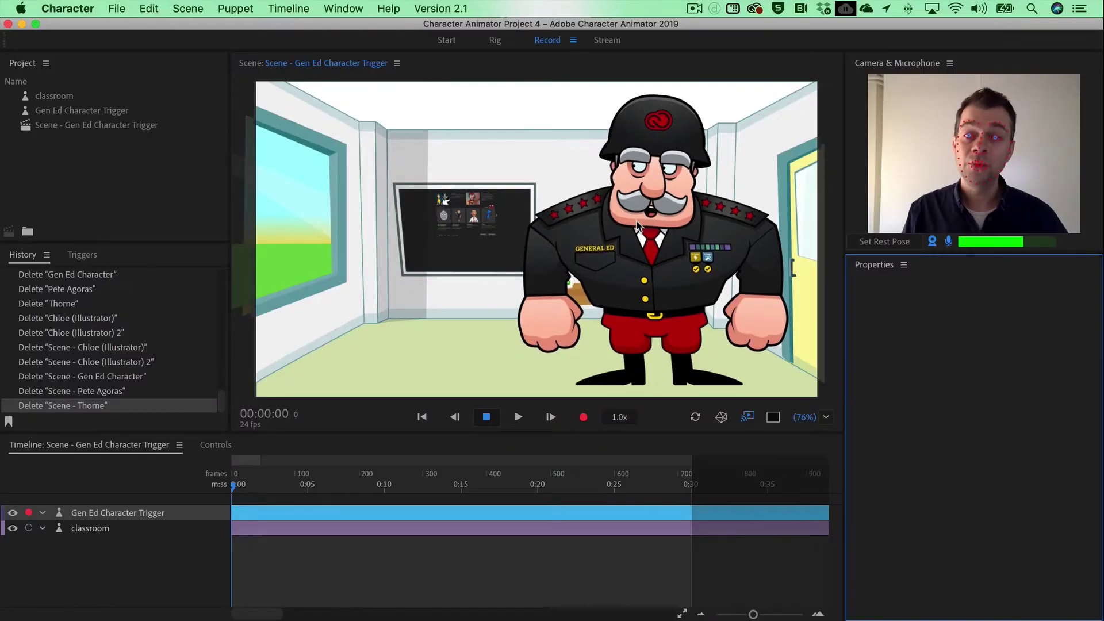
Go to the Start workspace and browse the Example Puppets gallery to the Chloe tile
{"action": "left_click", "coordinate": [451, 42]}
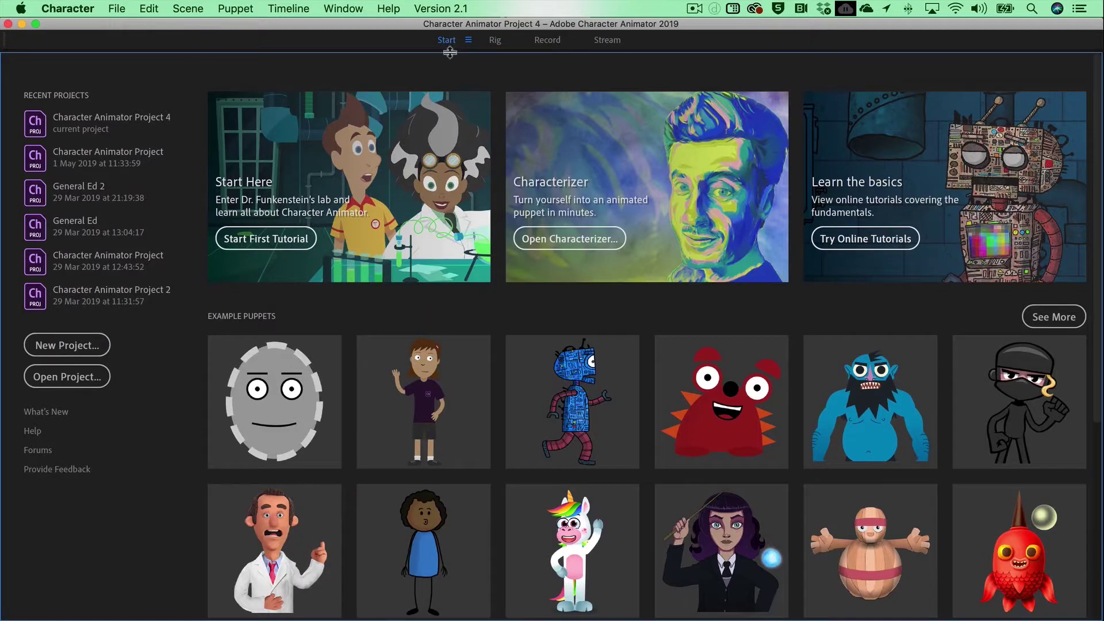
{"action": "scroll", "coordinate": [500, 363], "scroll_direction": "down", "scroll_amount": 5}
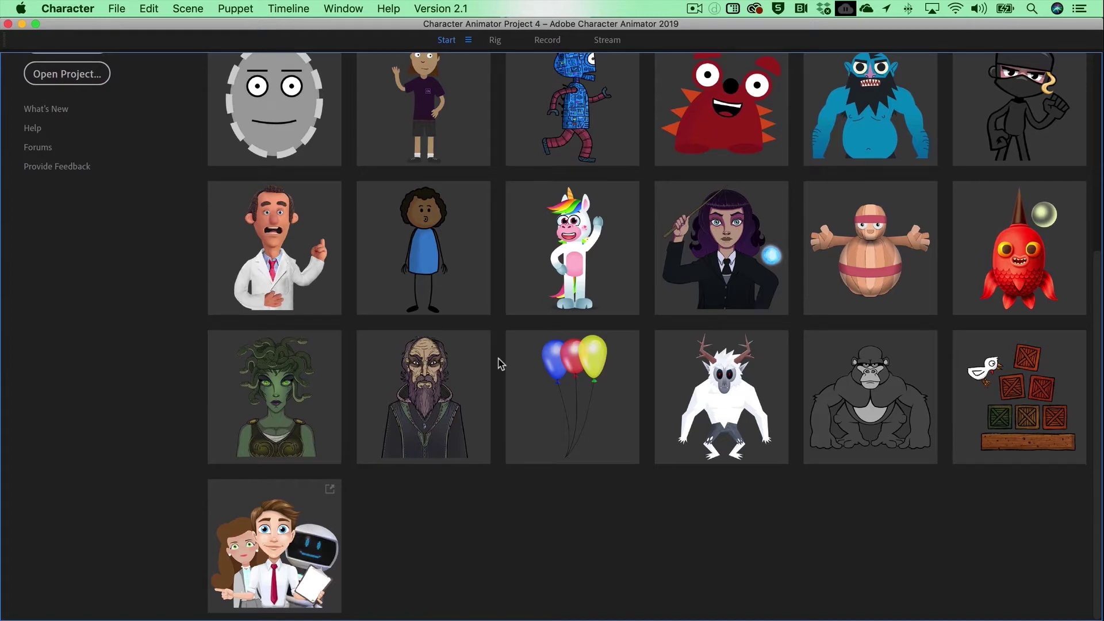
{"action": "scroll", "coordinate": [500, 363], "scroll_direction": "up", "scroll_amount": 5}
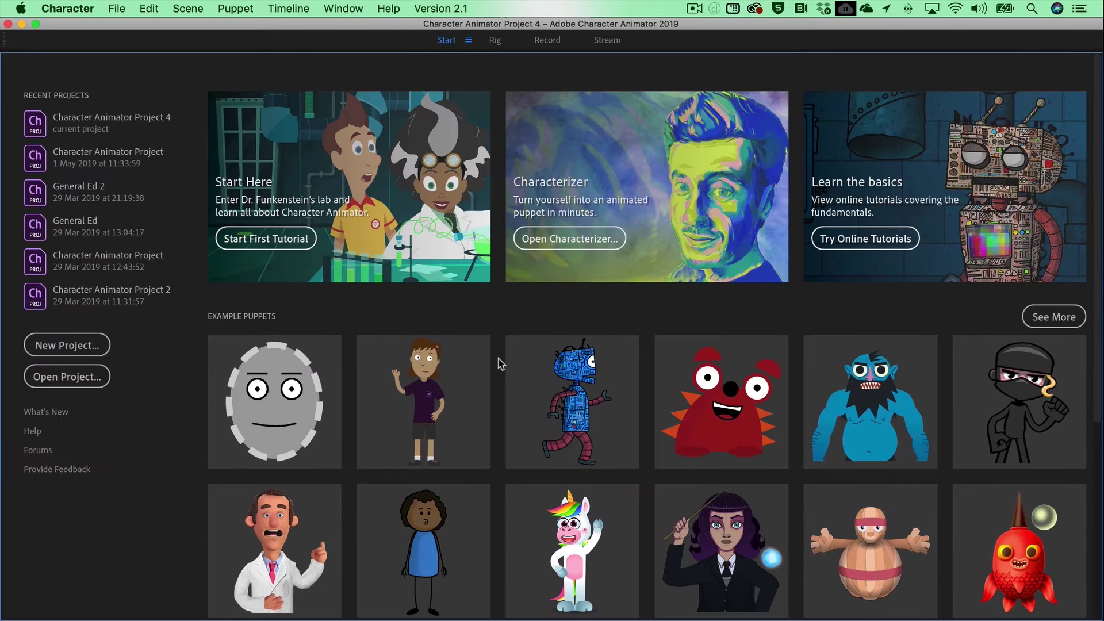
{"action": "mouse_move", "coordinate": [971, 408]}
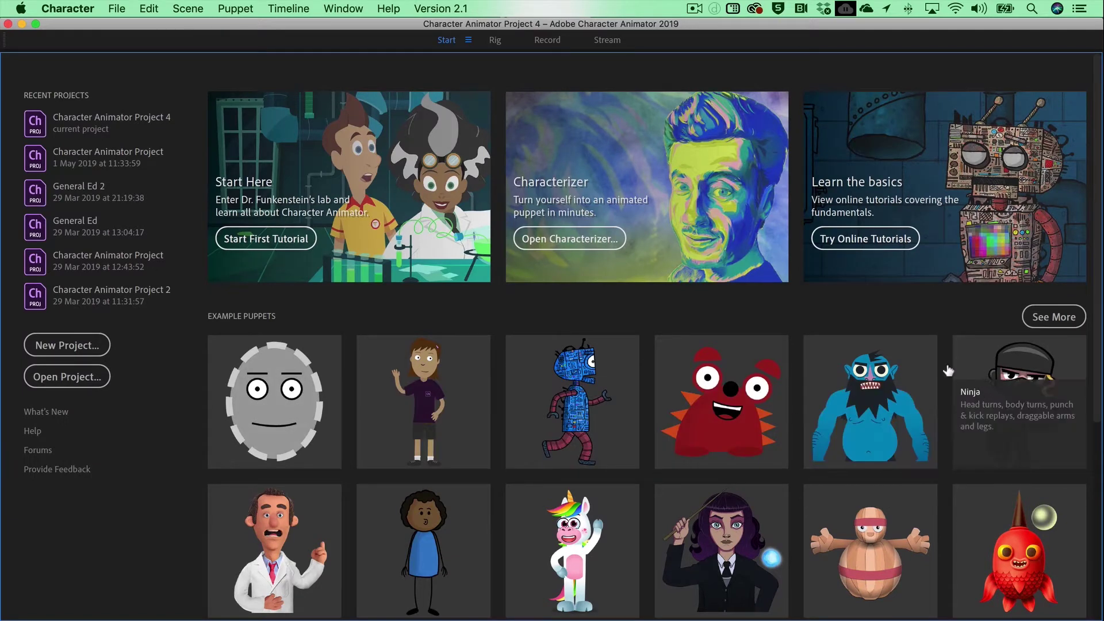
{"action": "mouse_move", "coordinate": [377, 408]}
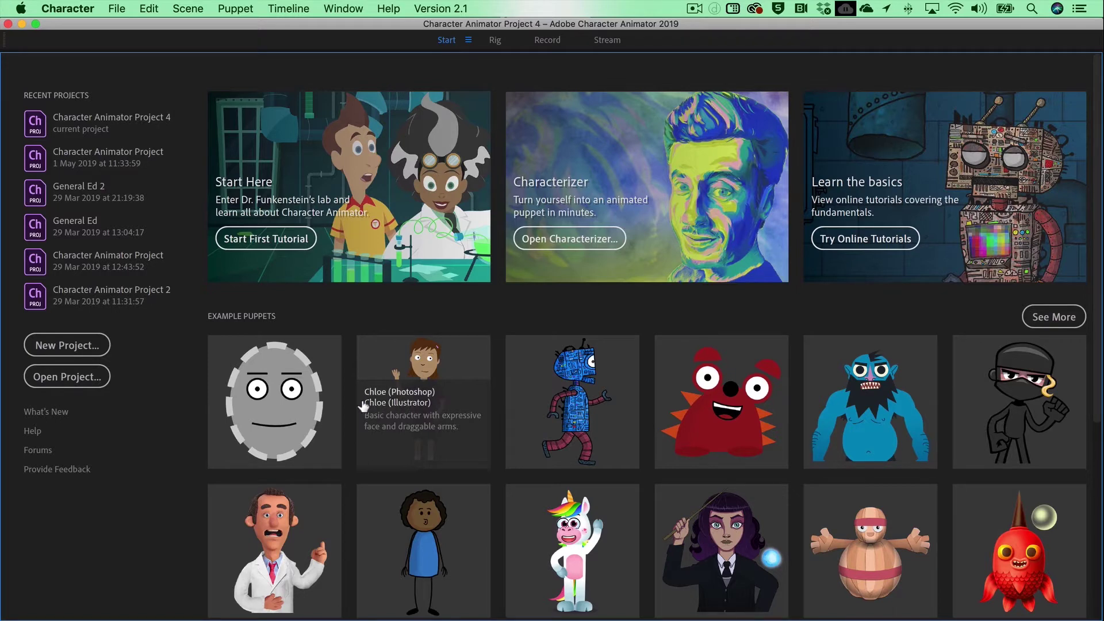
Import the Chloe (Illustrator) example puppet and open Chloe.ai in Illustrator with Edit Original
{"action": "left_click", "coordinate": [399, 405]}
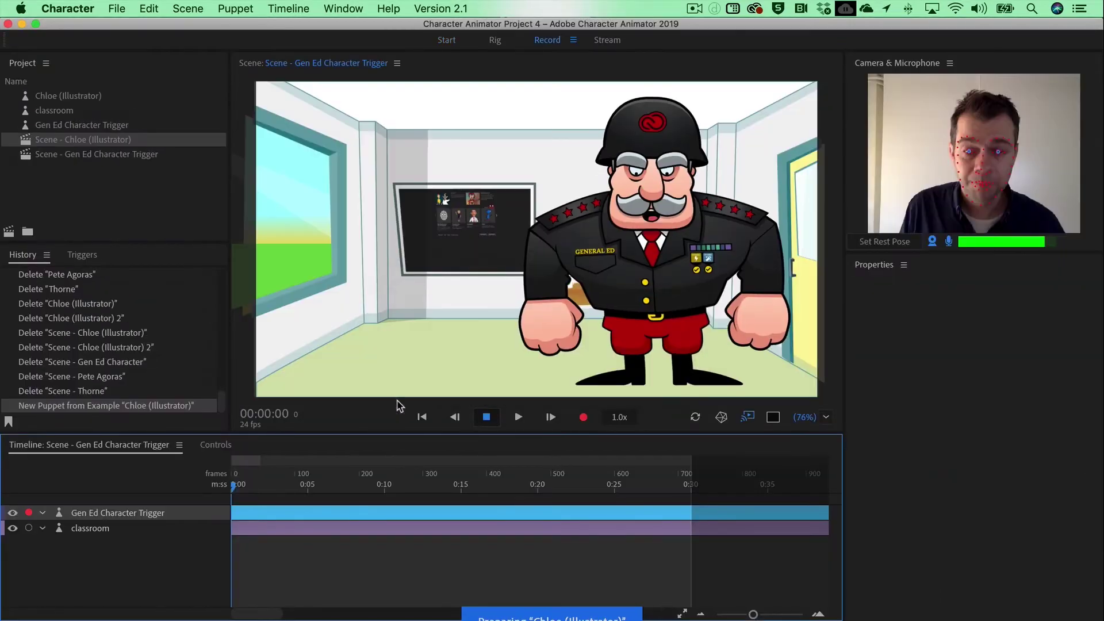
{"action": "key", "text": "super+e"}
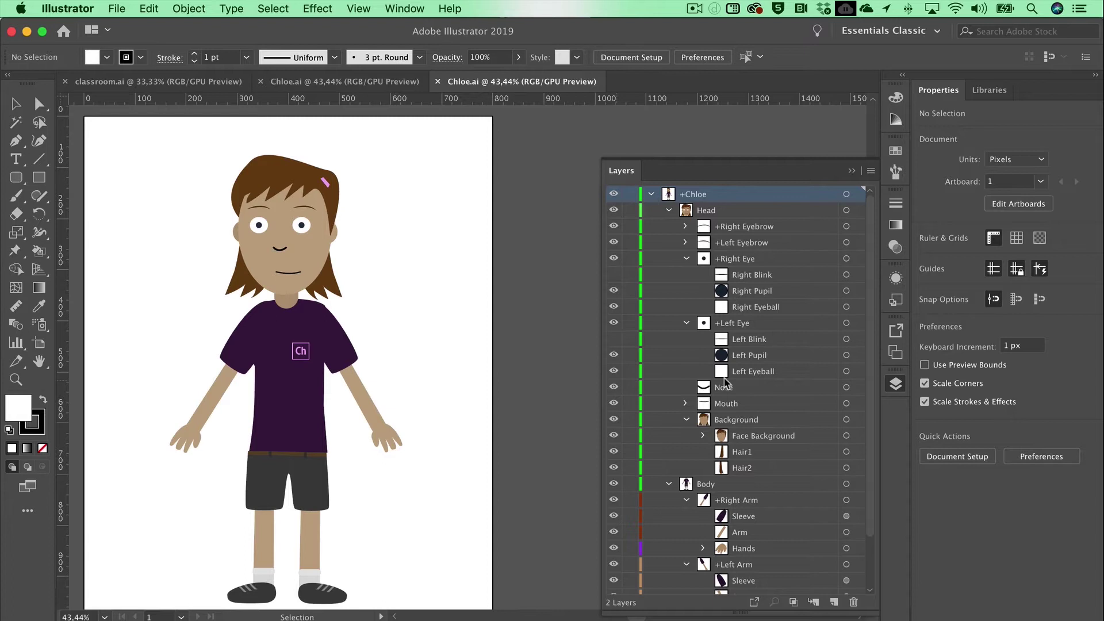
{"action": "mouse_move", "coordinate": [874, 480]}
{"action": "left_mouse_down"}
{"action": "mouse_move", "coordinate": [873, 515]}
{"action": "mouse_move", "coordinate": [876, 434]}
{"action": "mouse_move", "coordinate": [882, 530]}
{"action": "mouse_move", "coordinate": [881, 471]}
{"action": "left_mouse_up"}
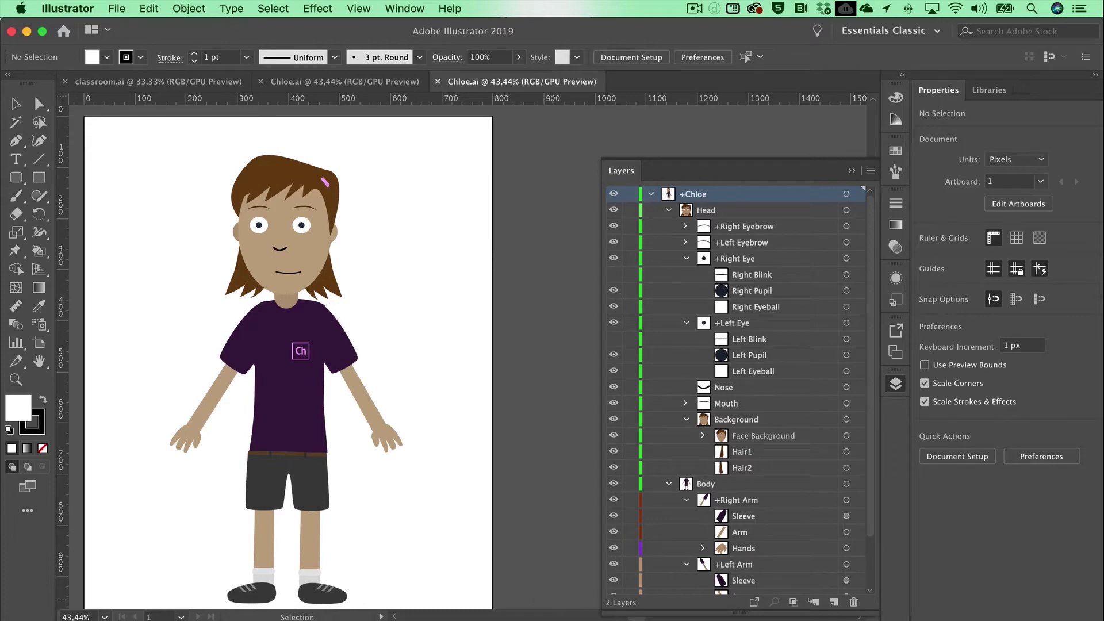
Switch back to Character Animator and drag Chloe's hand up into a waving pose
{"action": "key", "text": "super+Tab"}
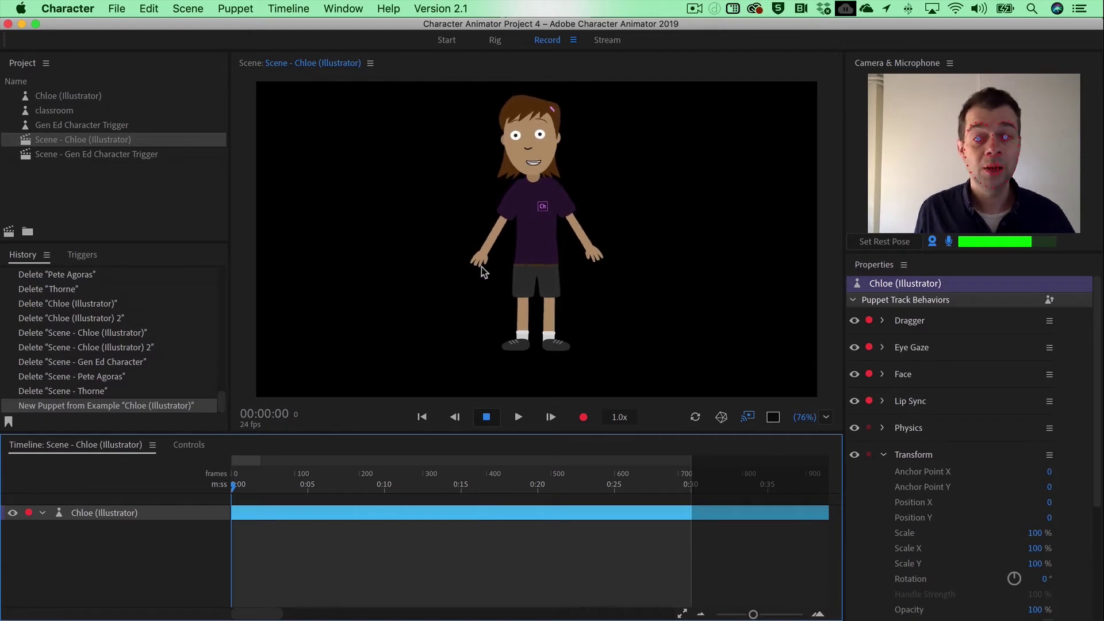
{"action": "mouse_move", "coordinate": [479, 263]}
{"action": "left_mouse_down"}
{"action": "mouse_move", "coordinate": [461, 163]}
{"action": "mouse_move", "coordinate": [448, 150]}
{"action": "mouse_move", "coordinate": [467, 154]}
{"action": "left_mouse_up"}
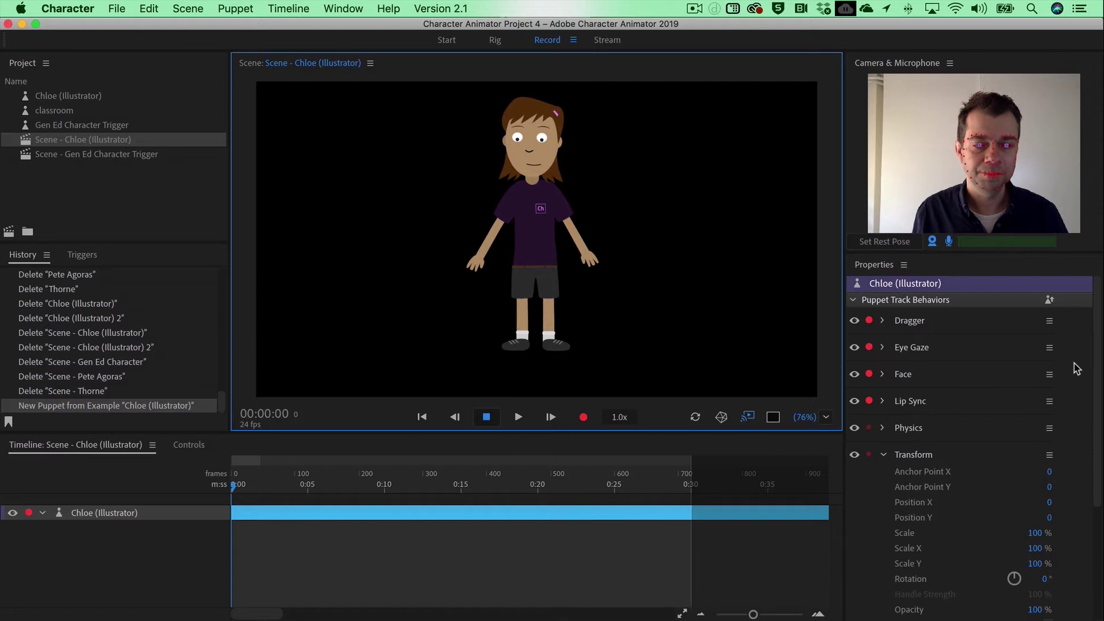
Set Chloe's Transform to Position X 298, Position Y 223 and Scale 145%
{"action": "left_click_drag", "start_coordinate": [1098, 371], "coordinate": [1101, 418]}
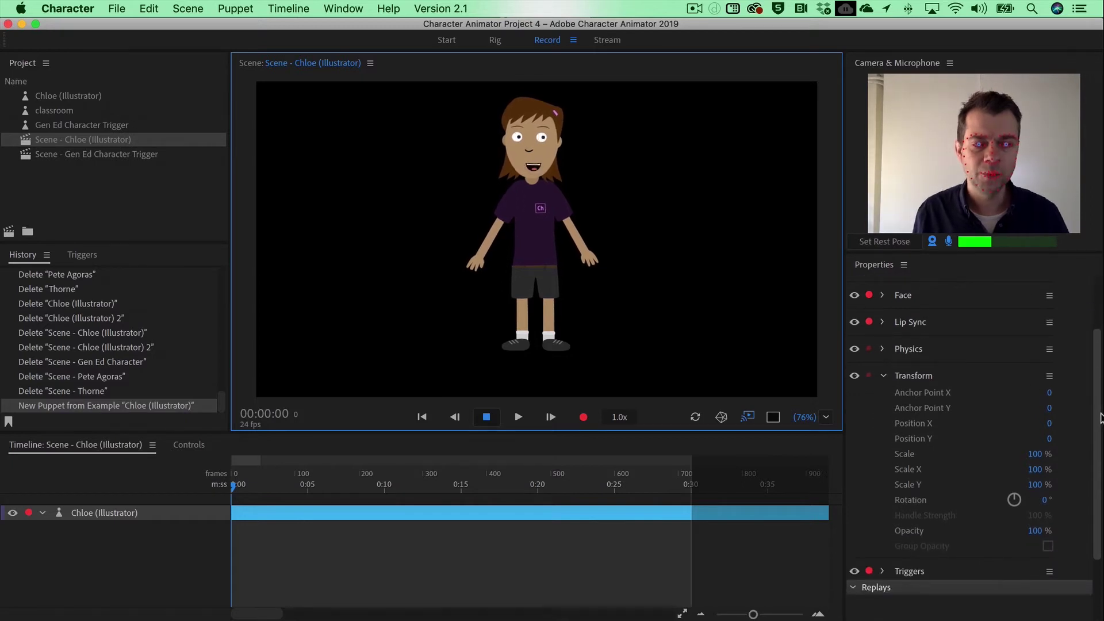
{"action": "left_click", "coordinate": [885, 376]}
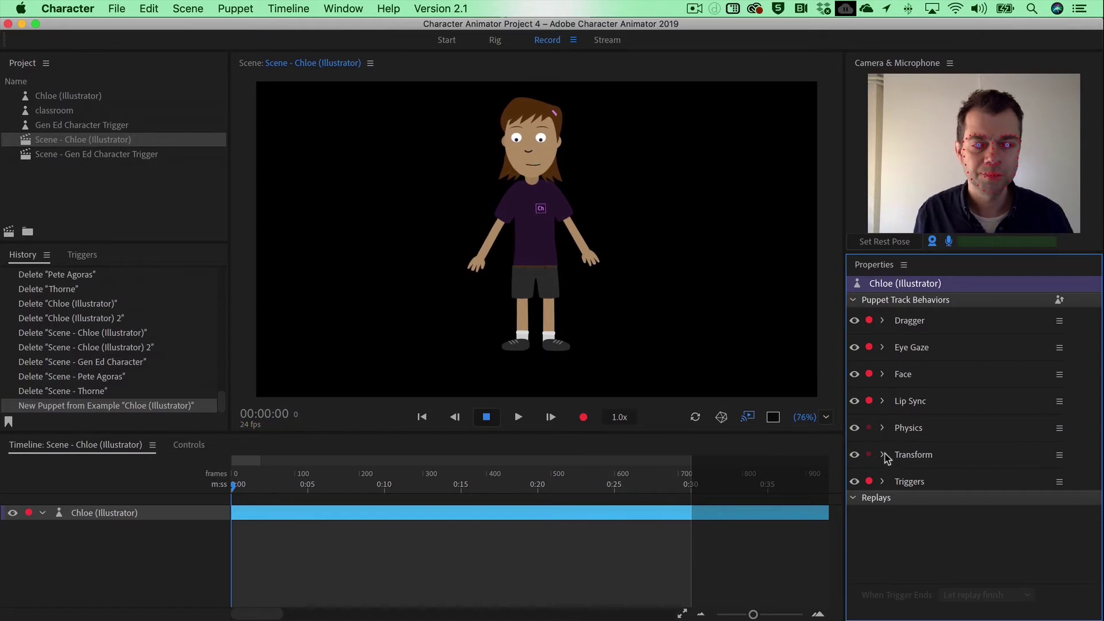
{"action": "left_click", "coordinate": [883, 455]}
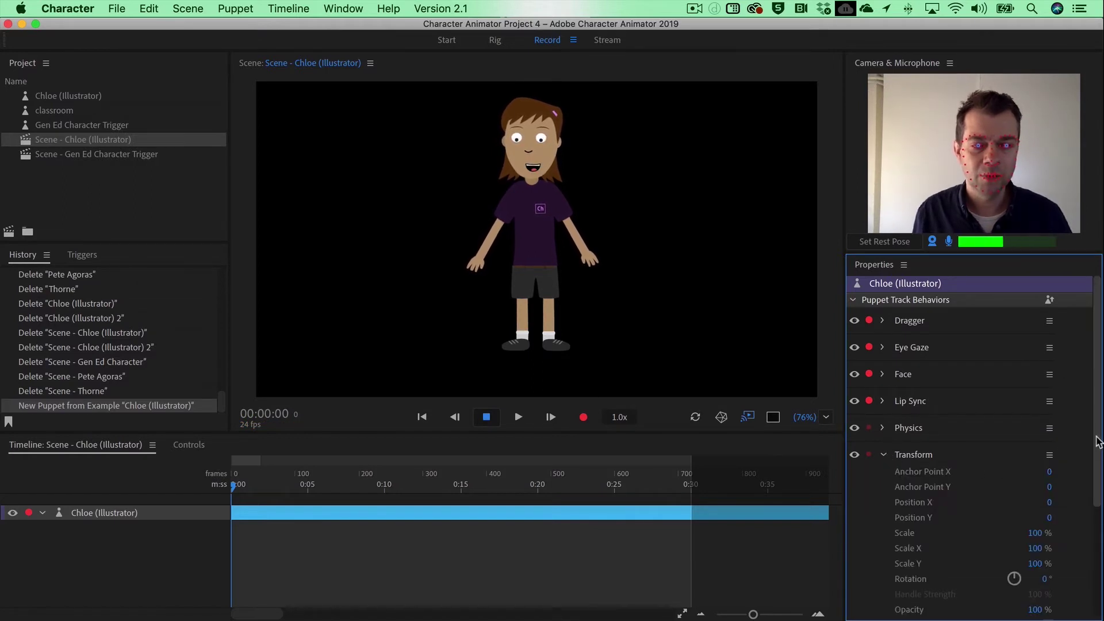
{"action": "scroll", "coordinate": [1095, 442], "scroll_direction": "down", "scroll_amount": 3}
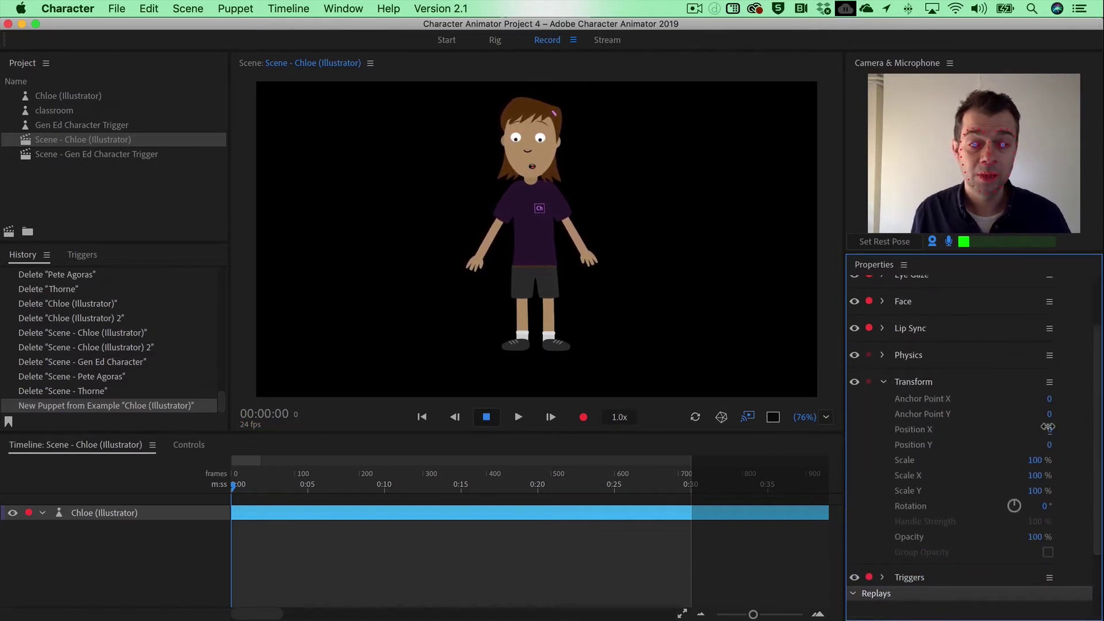
{"action": "left_click_drag", "start_coordinate": [1048, 426], "coordinate": [1075, 443]}
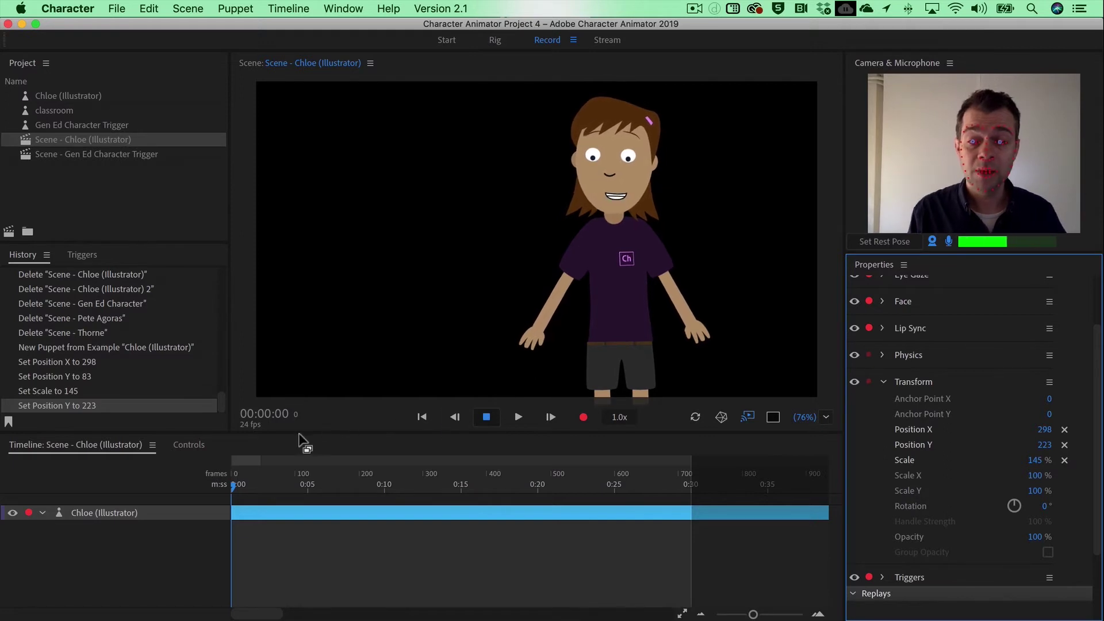
Record a 20-second take of Chloe, raising her right hand during the performance
{"action": "left_click", "coordinate": [584, 418]}
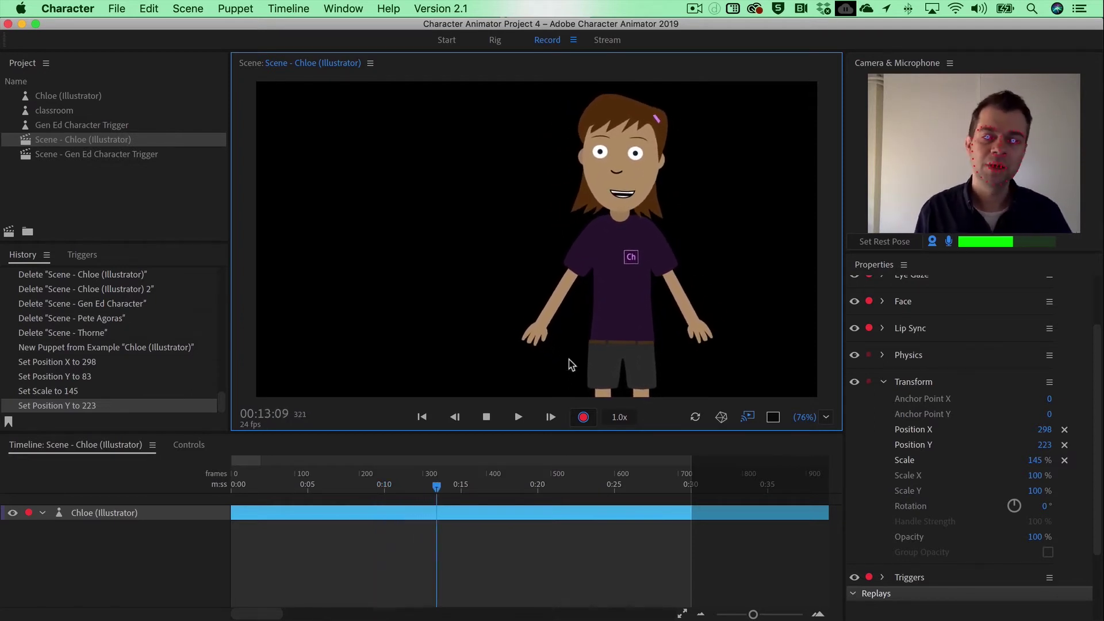
{"action": "mouse_move", "coordinate": [571, 364]}
{"action": "left_mouse_down"}
{"action": "mouse_move", "coordinate": [524, 245]}
{"action": "mouse_move", "coordinate": [514, 177]}
{"action": "mouse_move", "coordinate": [489, 271]}
{"action": "mouse_move", "coordinate": [518, 290]}
{"action": "left_mouse_up"}
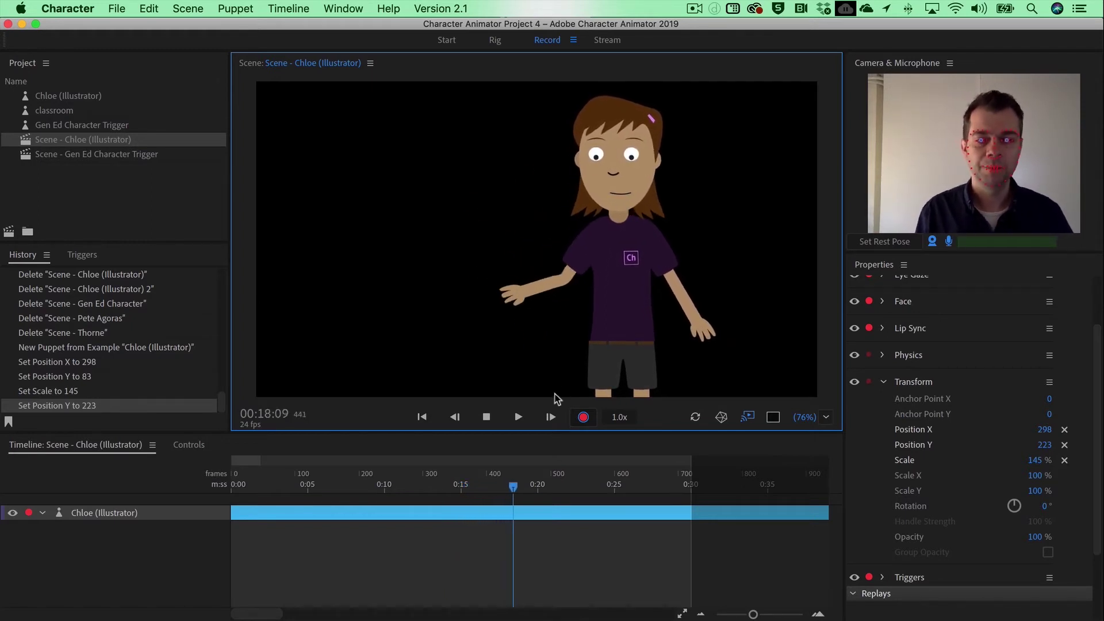
{"action": "left_click", "coordinate": [491, 421]}
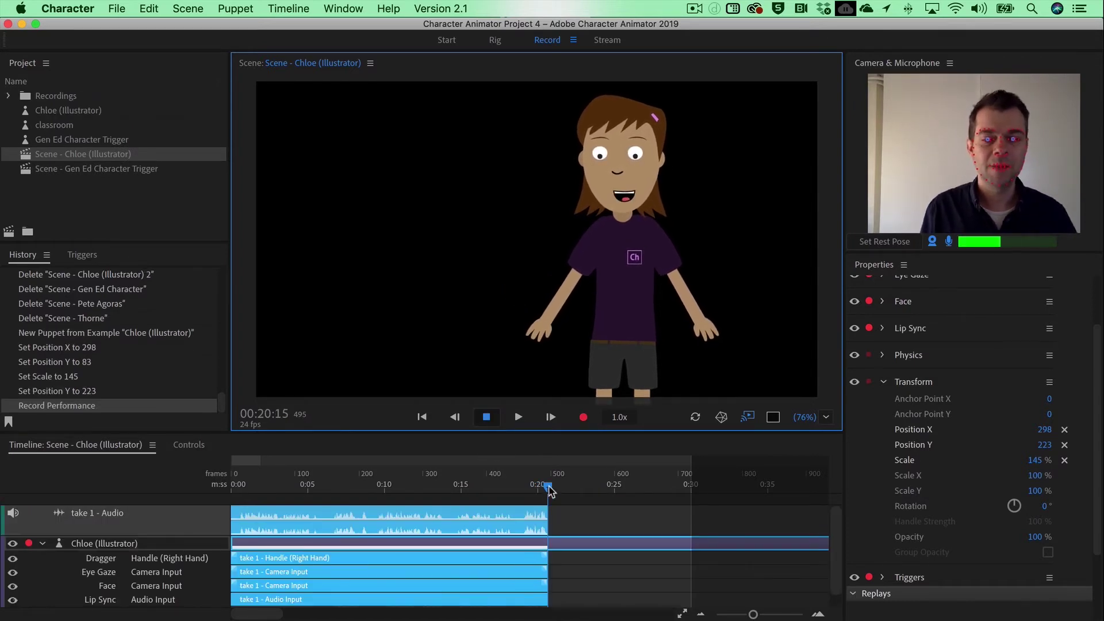
Play back take 1 from the start, then select its take 1 - Audio track
{"action": "left_click_drag", "start_coordinate": [509, 486], "coordinate": [230, 495]}
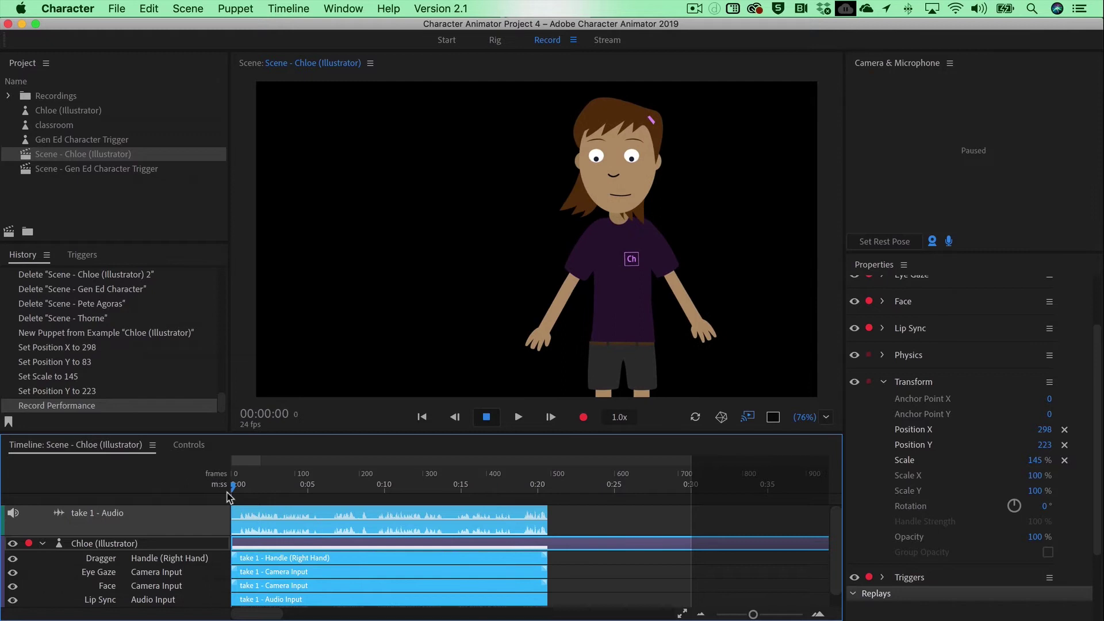
{"action": "left_click", "coordinate": [518, 417]}
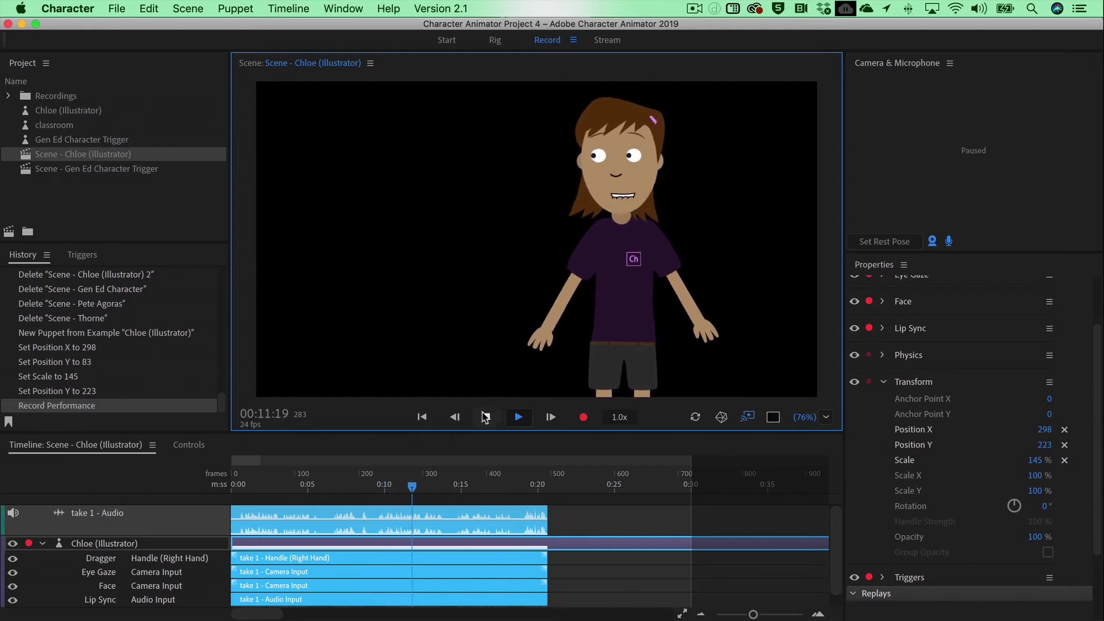
{"action": "left_click", "coordinate": [486, 416]}
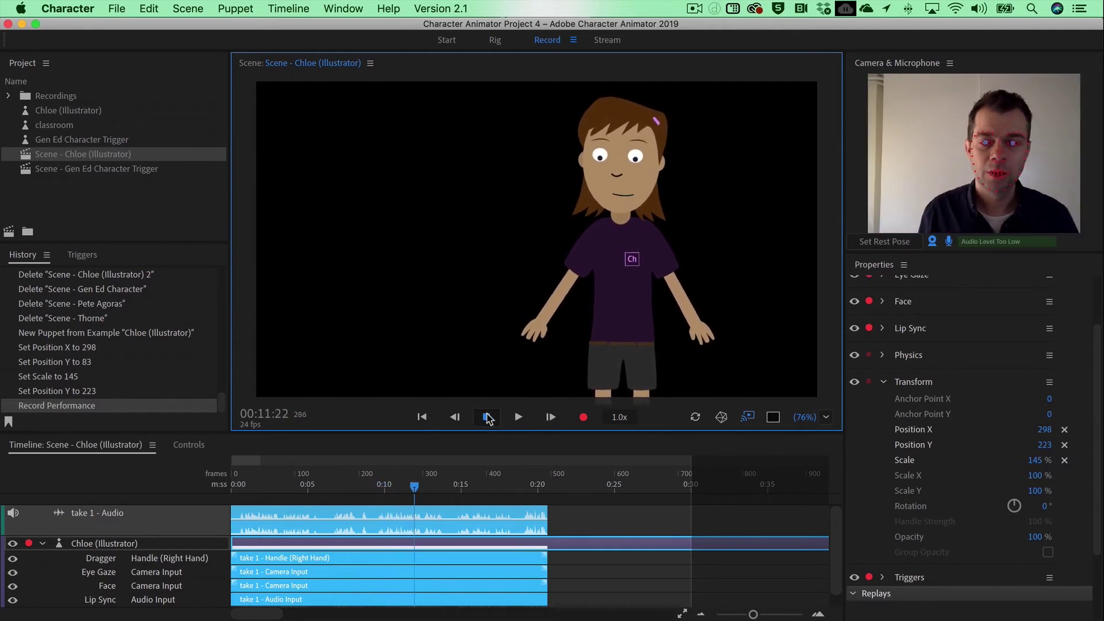
{"action": "left_click", "coordinate": [563, 511]}
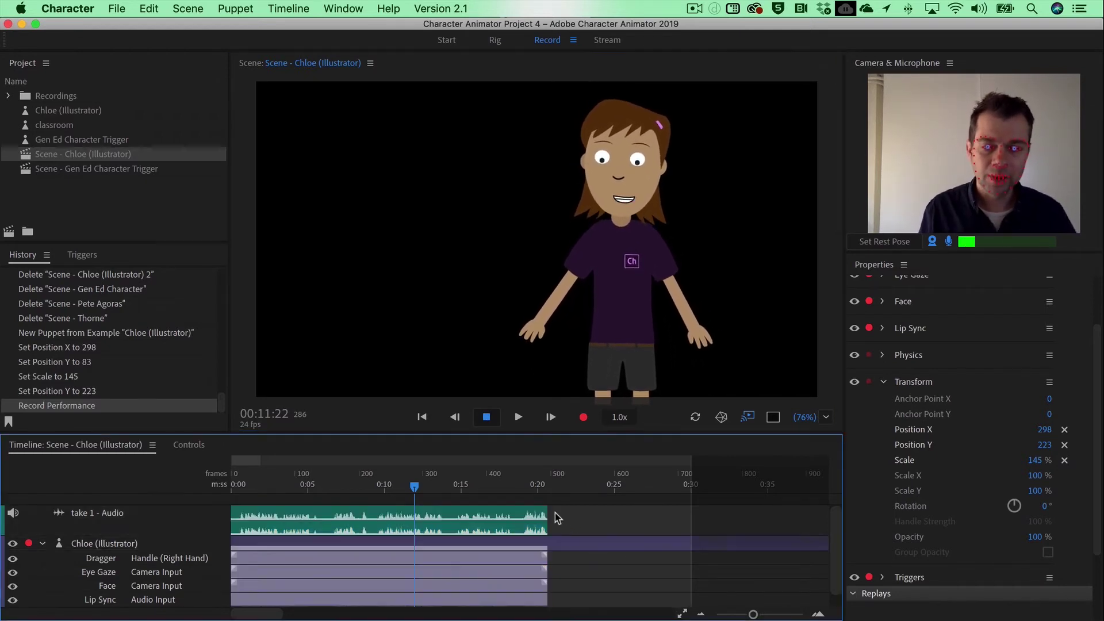
{"action": "left_click", "coordinate": [529, 530]}
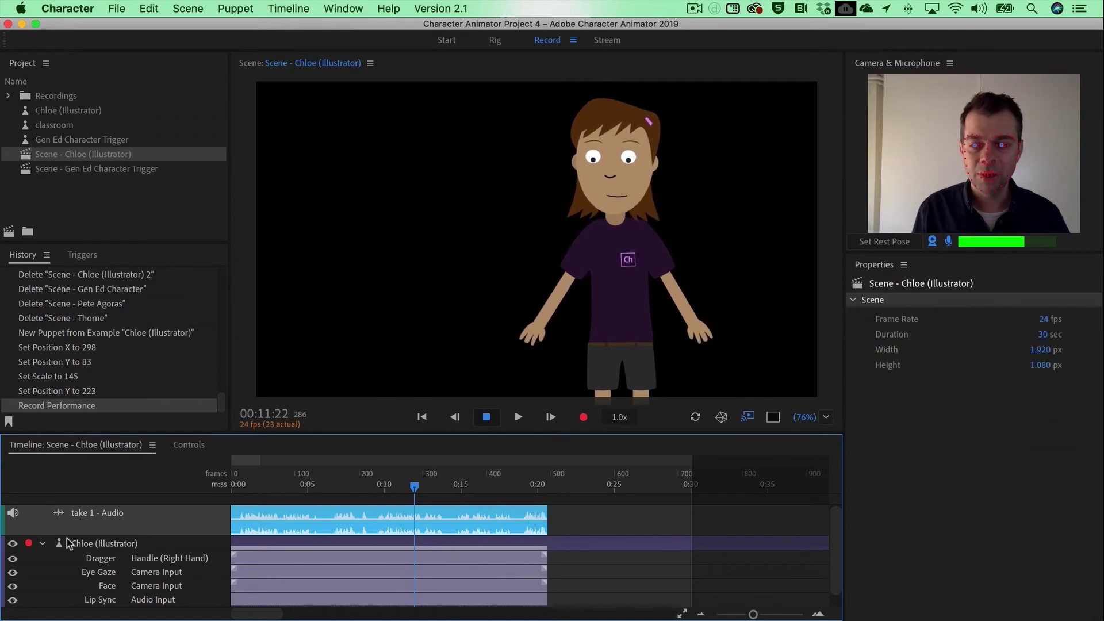
Delete the take 1 audio track and all takes, then return the playhead to 0:00
{"action": "key", "text": "Delete"}
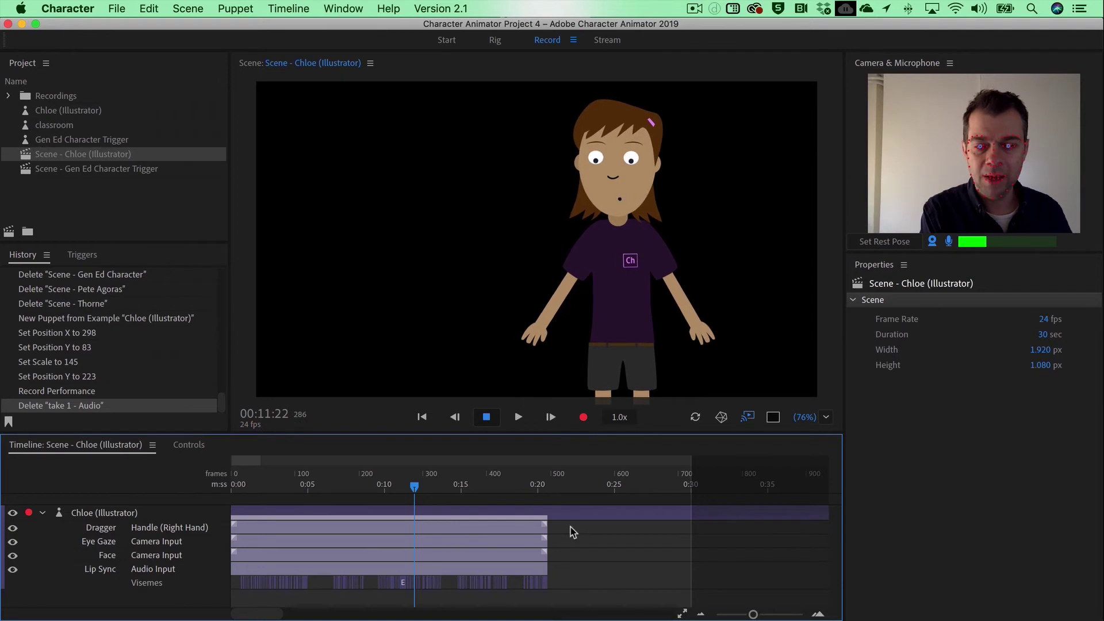
{"action": "key", "text": "super+a"}
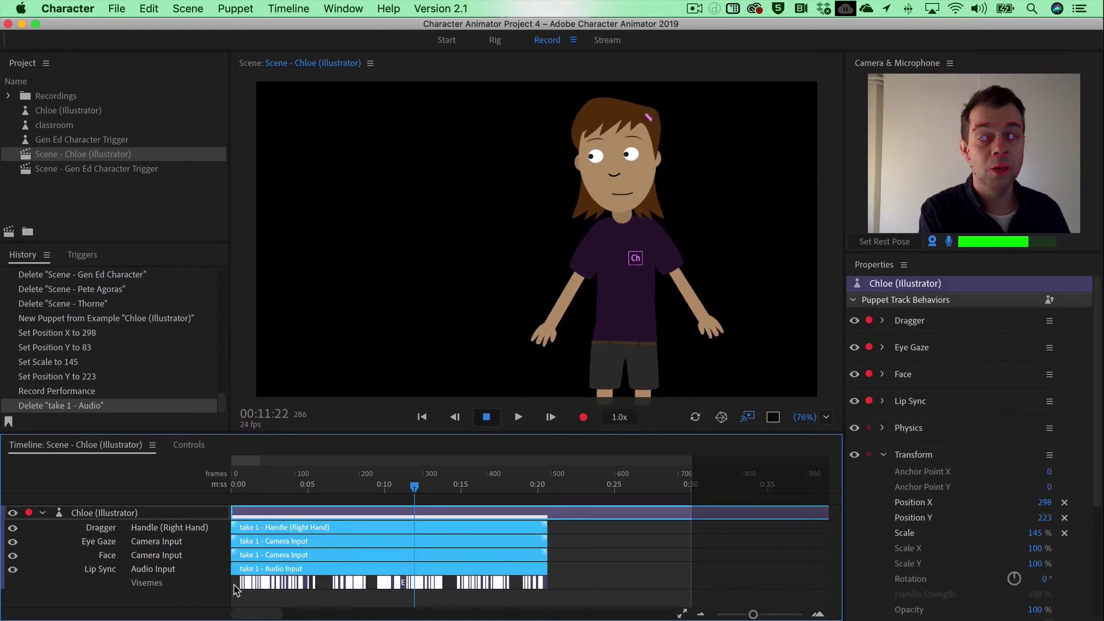
{"action": "key", "text": "Delete"}
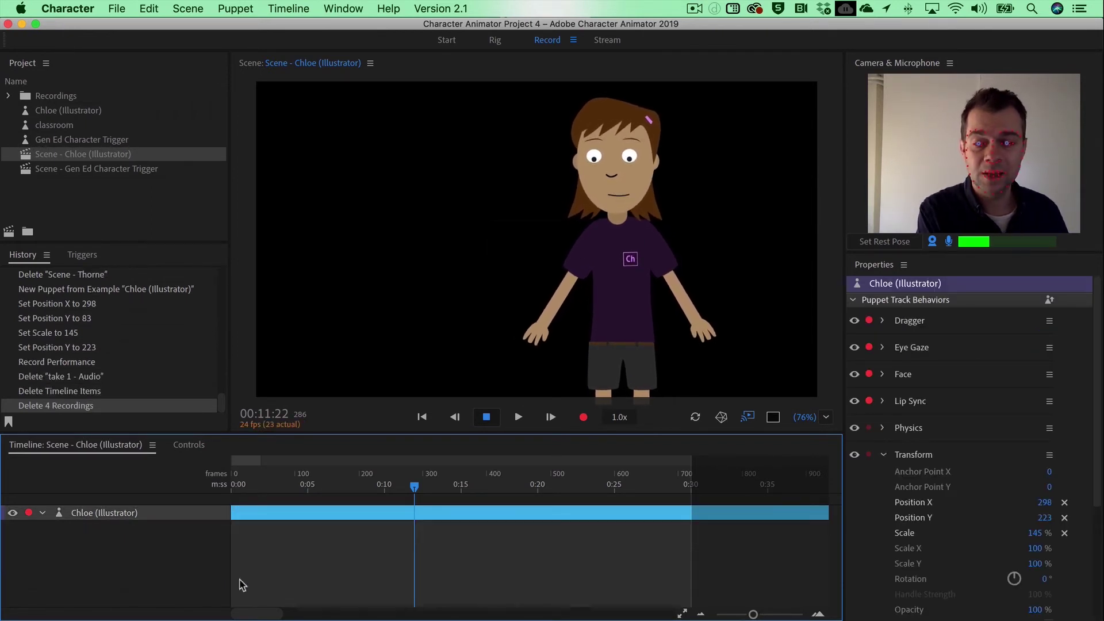
{"action": "left_click_drag", "start_coordinate": [358, 477], "coordinate": [475, 504]}
{"action": "key", "text": "Home"}
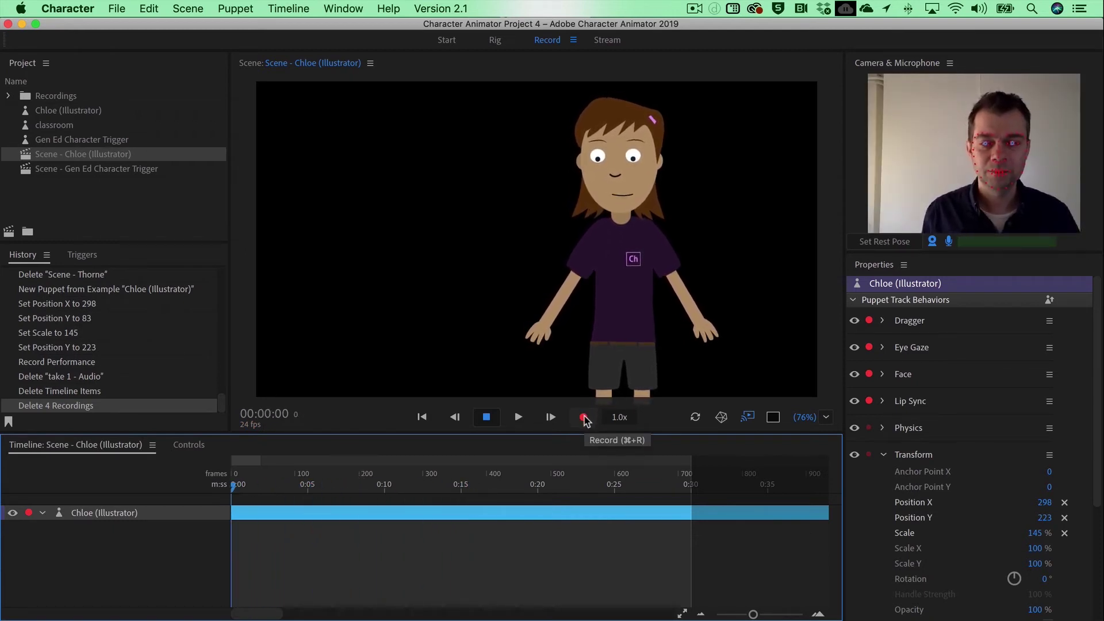
Record a 9-second take 2 of Chloe with camera and microphone
{"action": "left_click", "coordinate": [584, 419]}
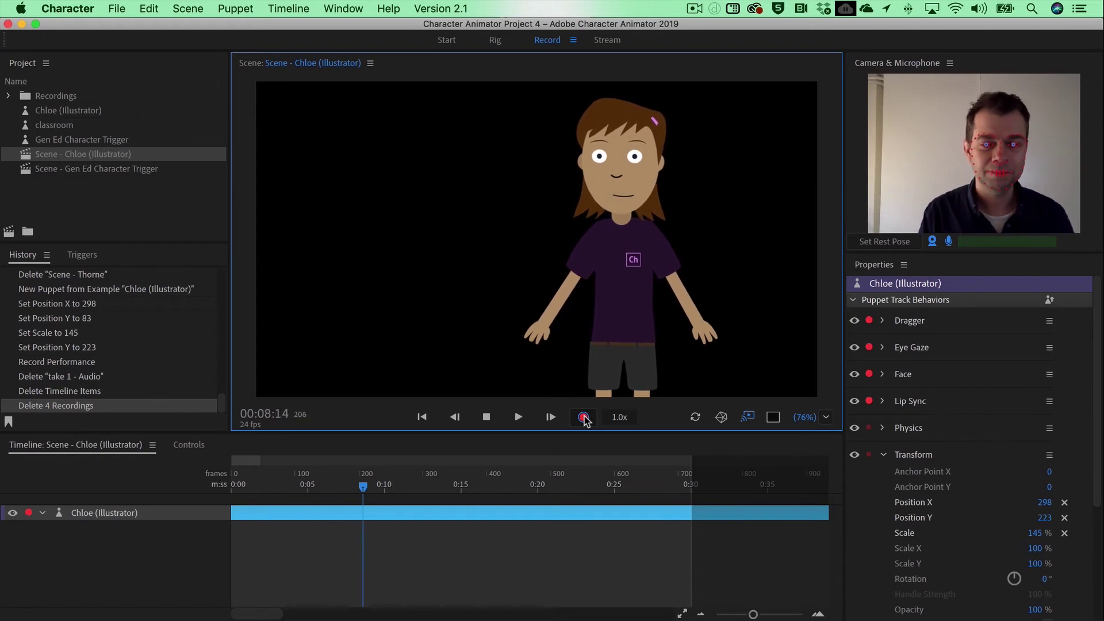
{"action": "left_click", "coordinate": [488, 418]}
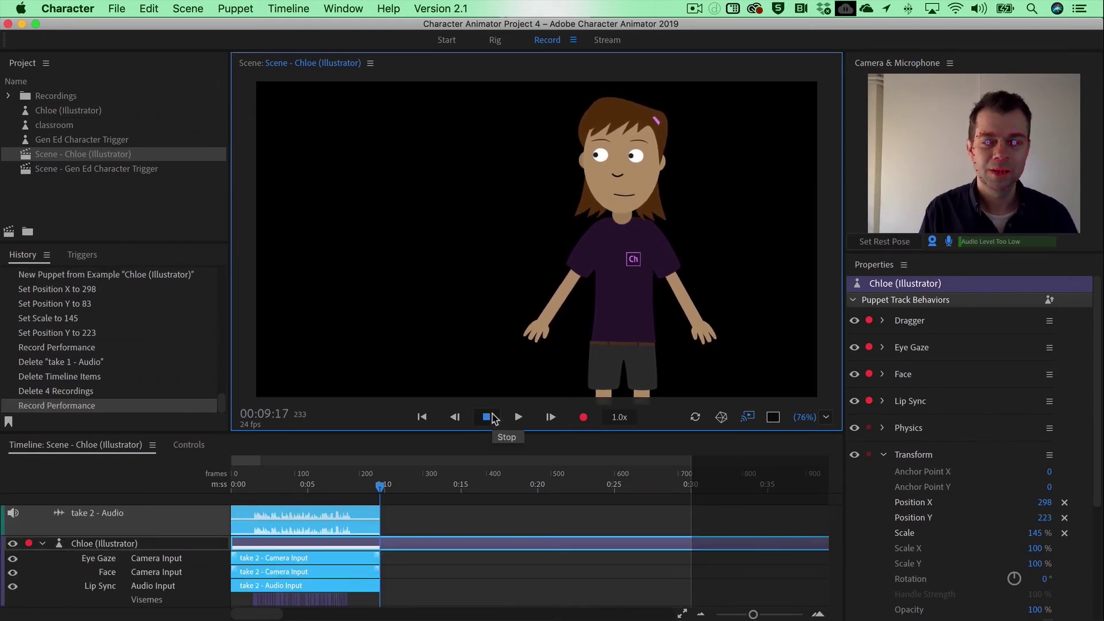
Export the scene as video via Adobe Media Encoder, saved as IntroCourse on the Desktop
{"action": "left_click", "coordinate": [118, 9]}
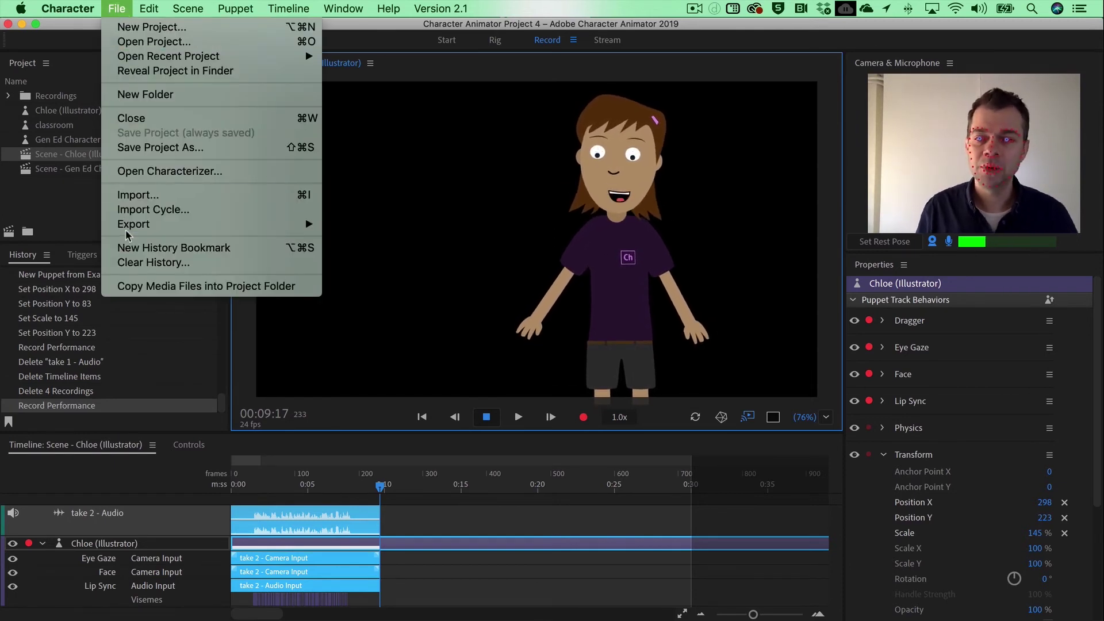
{"action": "mouse_move", "coordinate": [131, 227]}
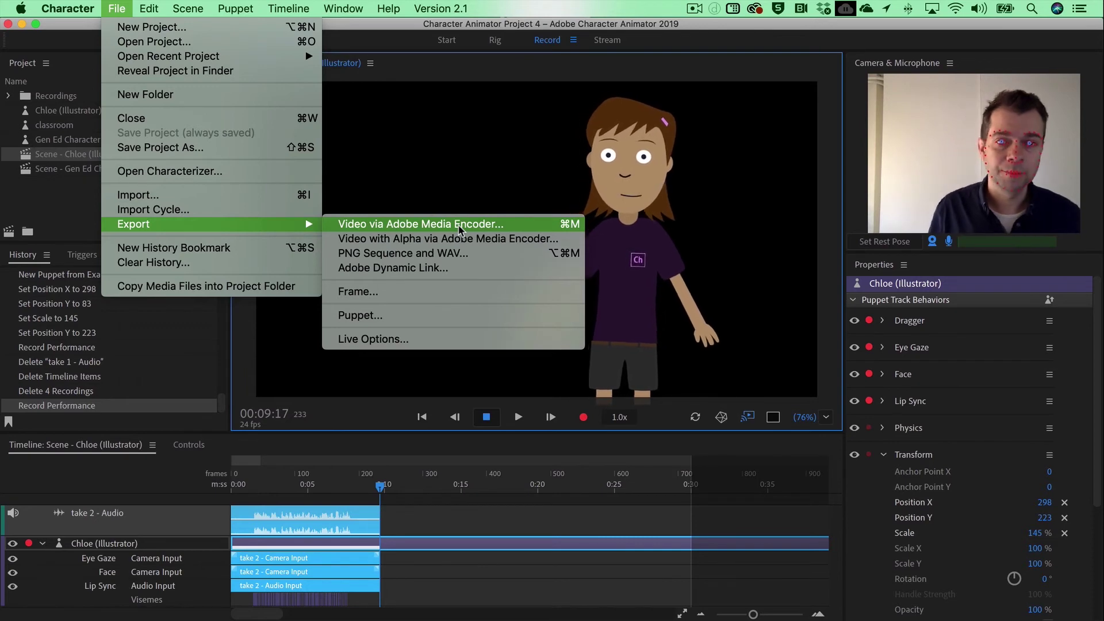
{"action": "left_click", "coordinate": [459, 229]}
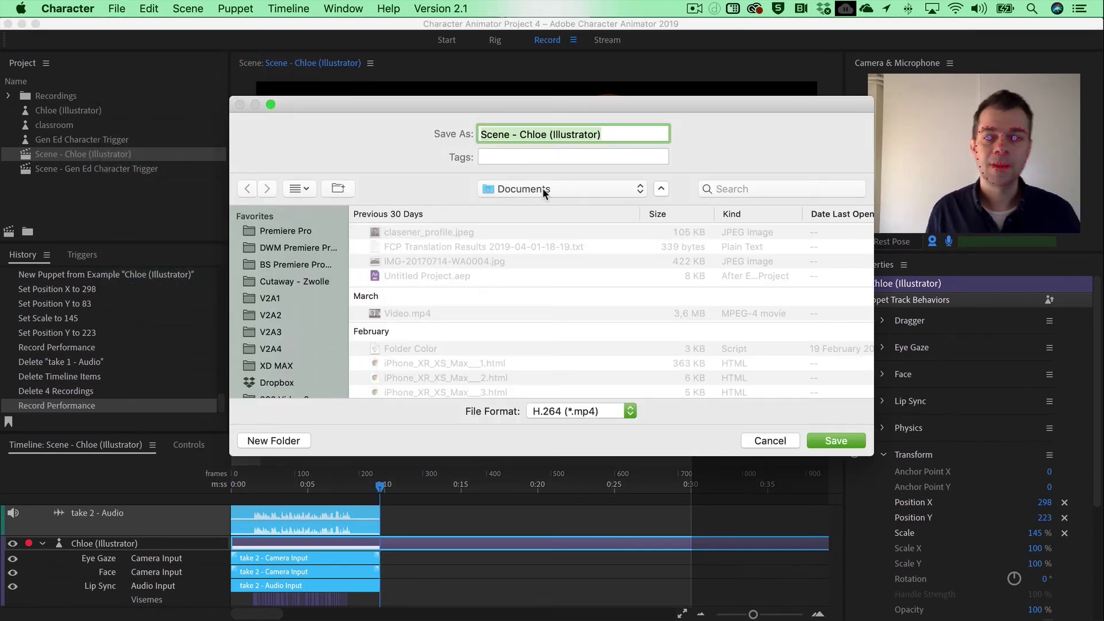
{"action": "left_click", "coordinate": [543, 187]}
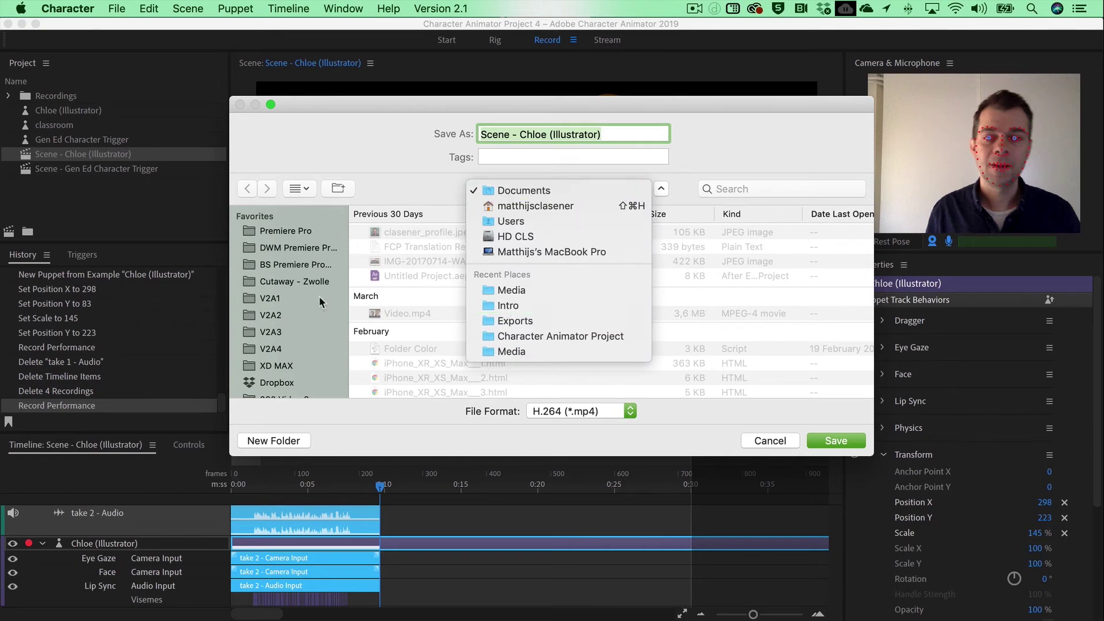
{"action": "left_click", "coordinate": [290, 333]}
{"action": "scroll", "coordinate": [290, 340], "scroll_direction": "down", "scroll_amount": 5}
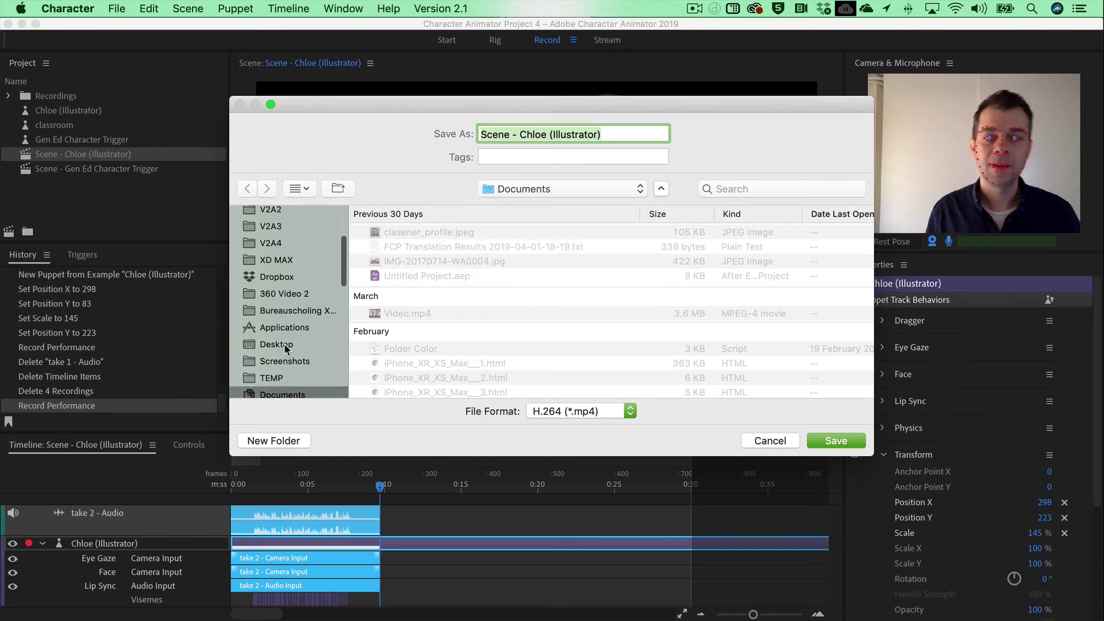
{"action": "left_click", "coordinate": [285, 343]}
{"action": "type", "text": "IntroCou"}
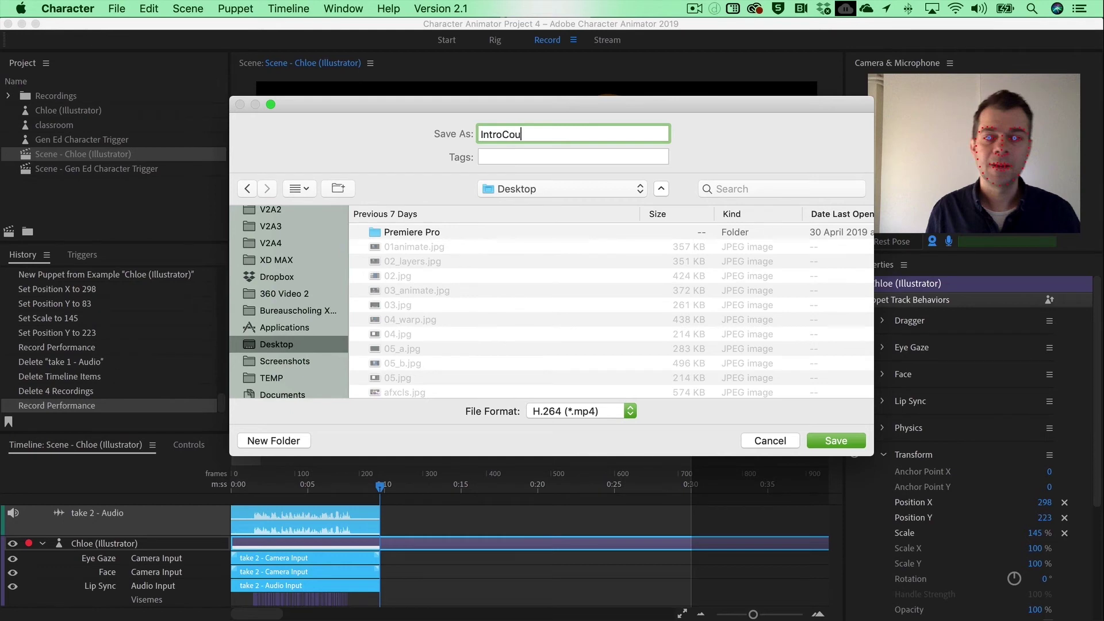
{"action": "type", "text": "rse"}
{"action": "key", "text": "Return"}
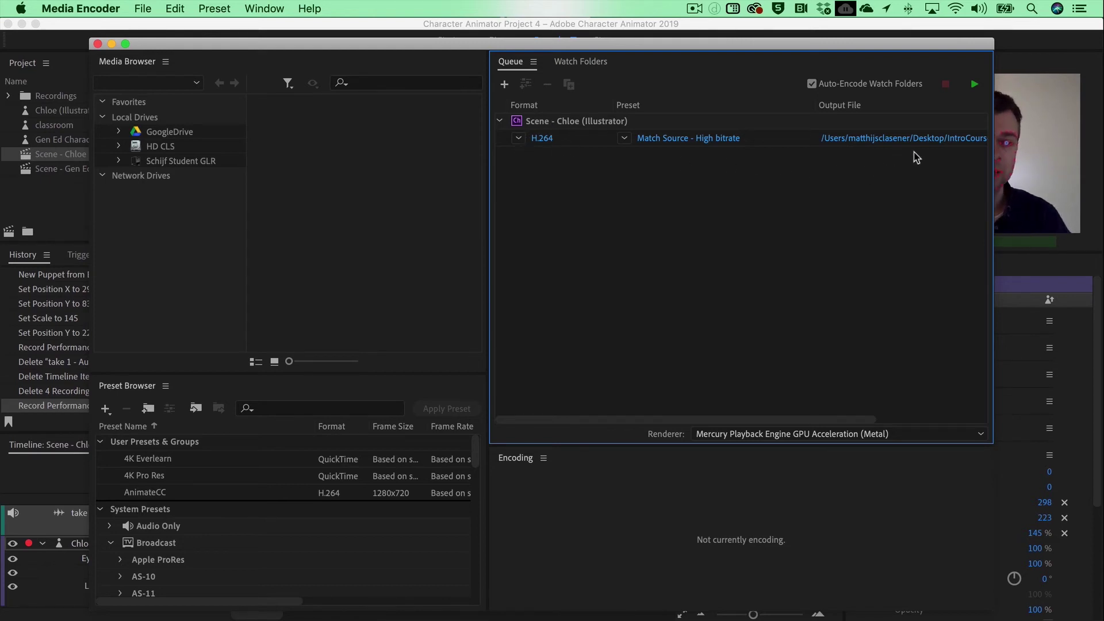
Check the queued IntroCourse output path, then start the queue to encode the MP4
{"action": "left_click_drag", "start_coordinate": [768, 420], "coordinate": [878, 424]}
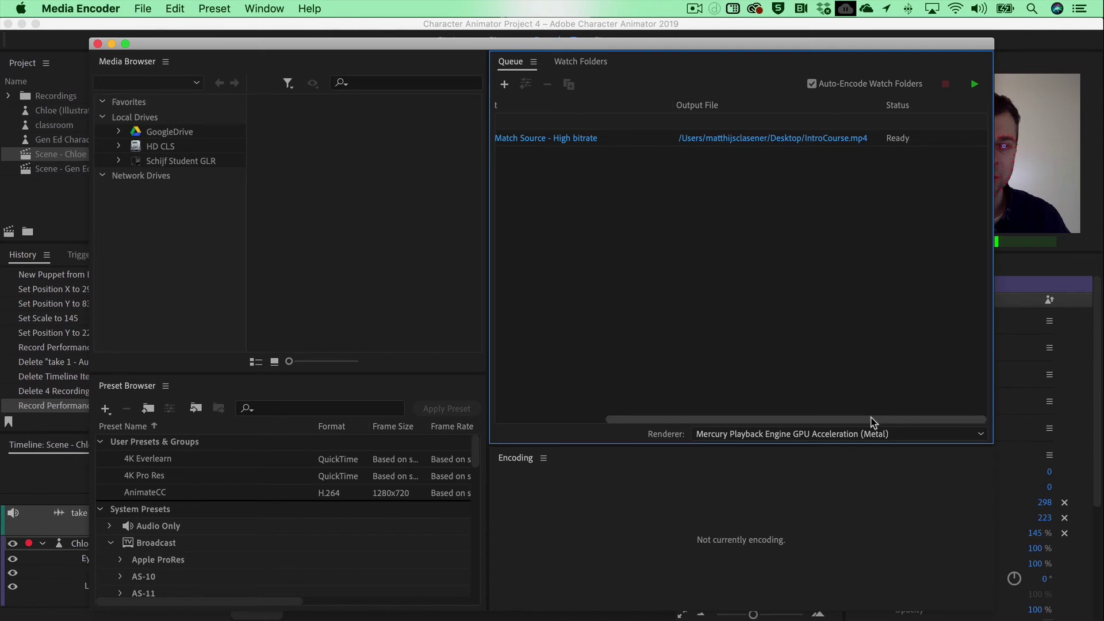
{"action": "left_click_drag", "start_coordinate": [870, 423], "coordinate": [749, 422]}
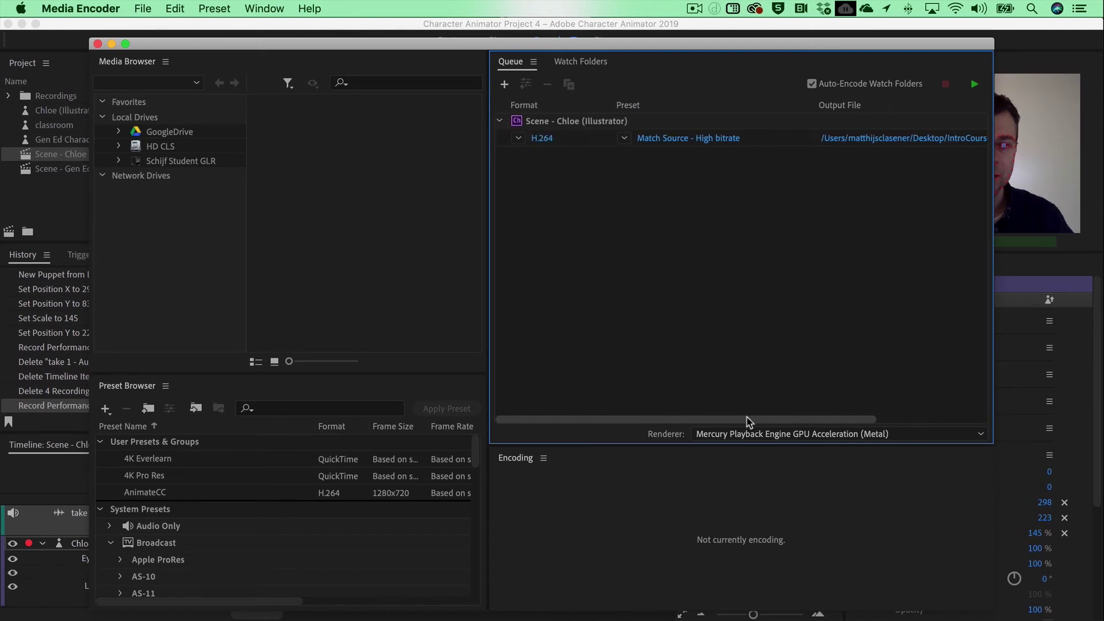
{"action": "left_click", "coordinate": [976, 88]}
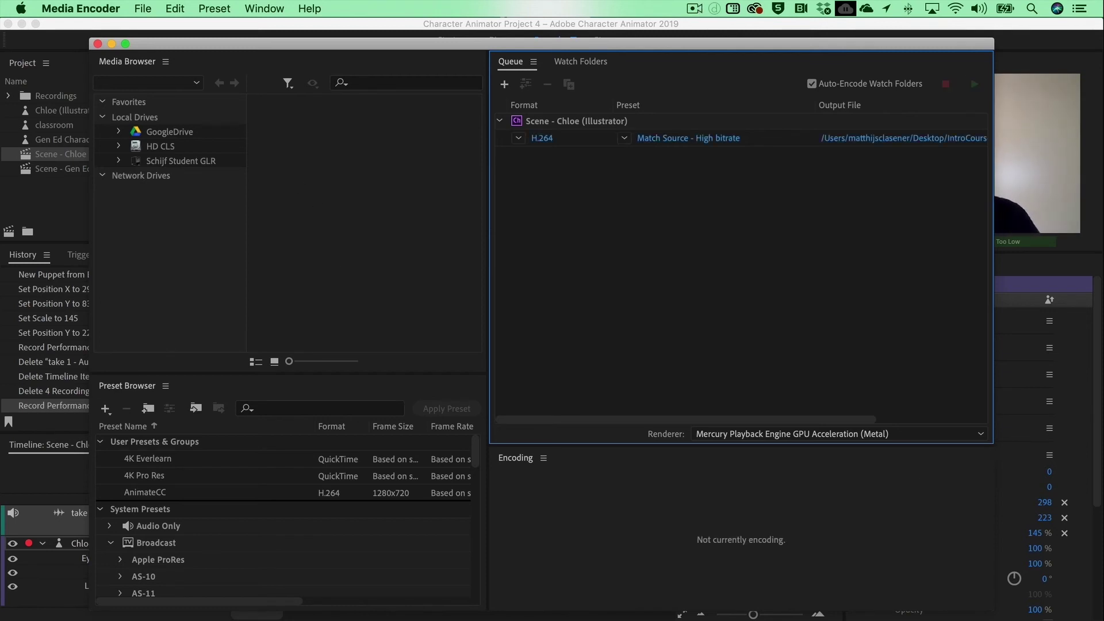
Reveal IntroCourse.mp4 on the Desktop, play it in QuickTime Player, then close the player window
{"action": "left_click", "coordinate": [873, 140]}
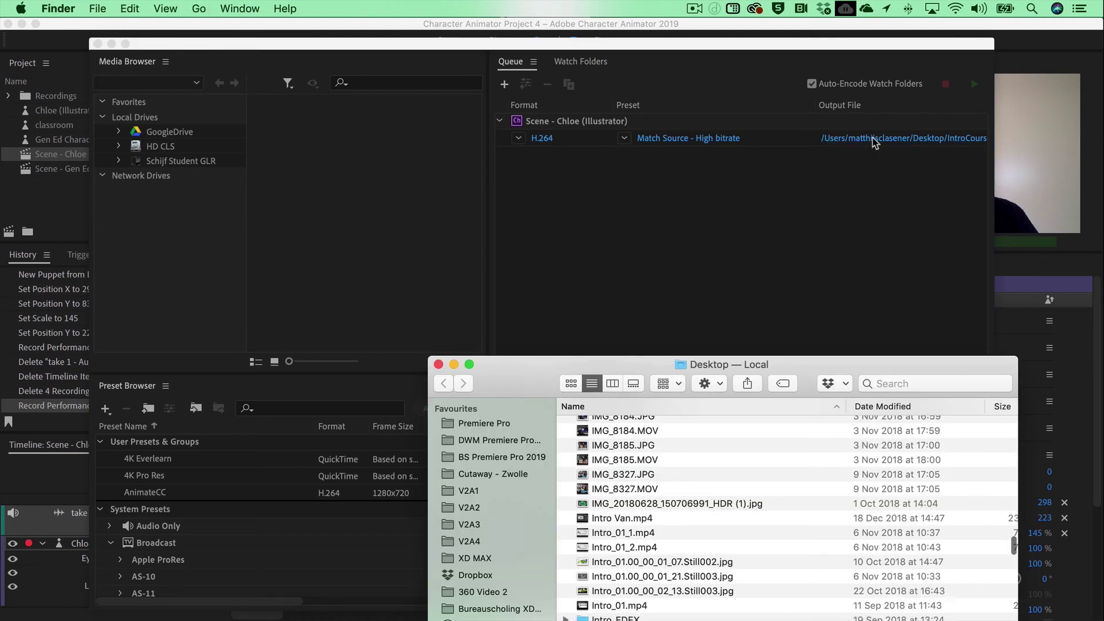
{"action": "double_click", "coordinate": [560, 548]}
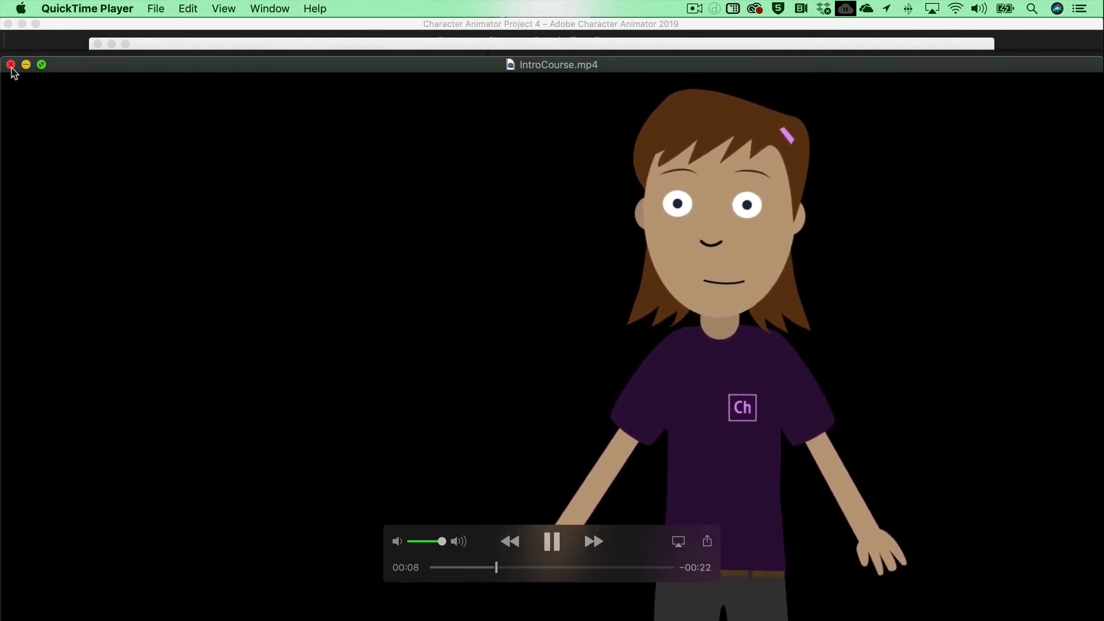
{"action": "left_click", "coordinate": [11, 64]}
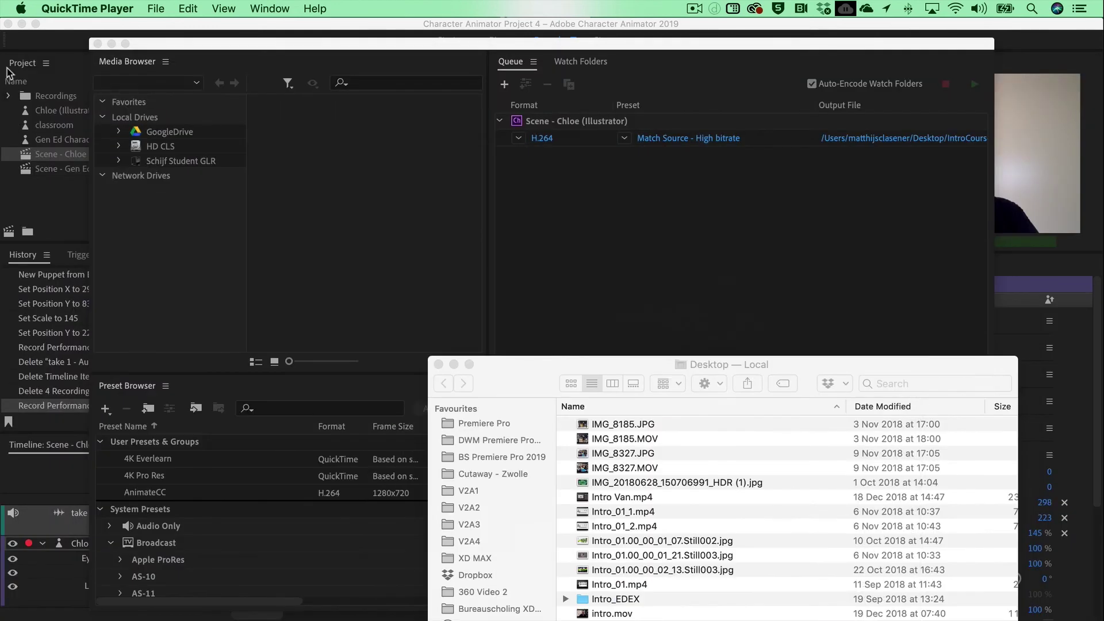
From the Start workspace, open the Ninja example puppet in a new Scene - Ninja
{"action": "left_click", "coordinate": [313, 24]}
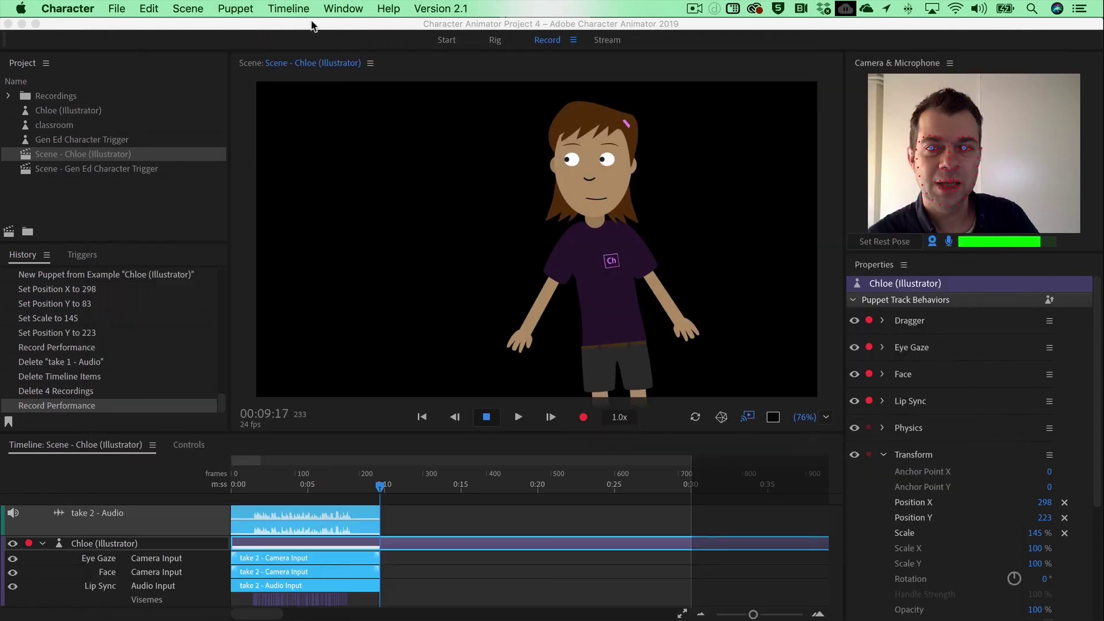
{"action": "left_click", "coordinate": [449, 43]}
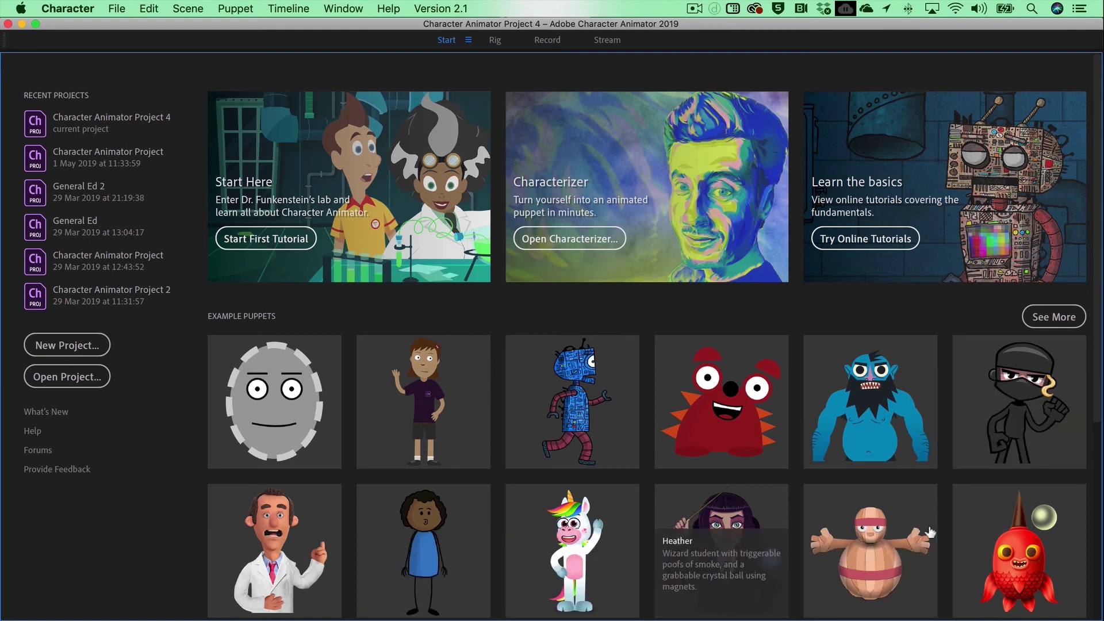
{"action": "left_click", "coordinate": [1017, 389]}
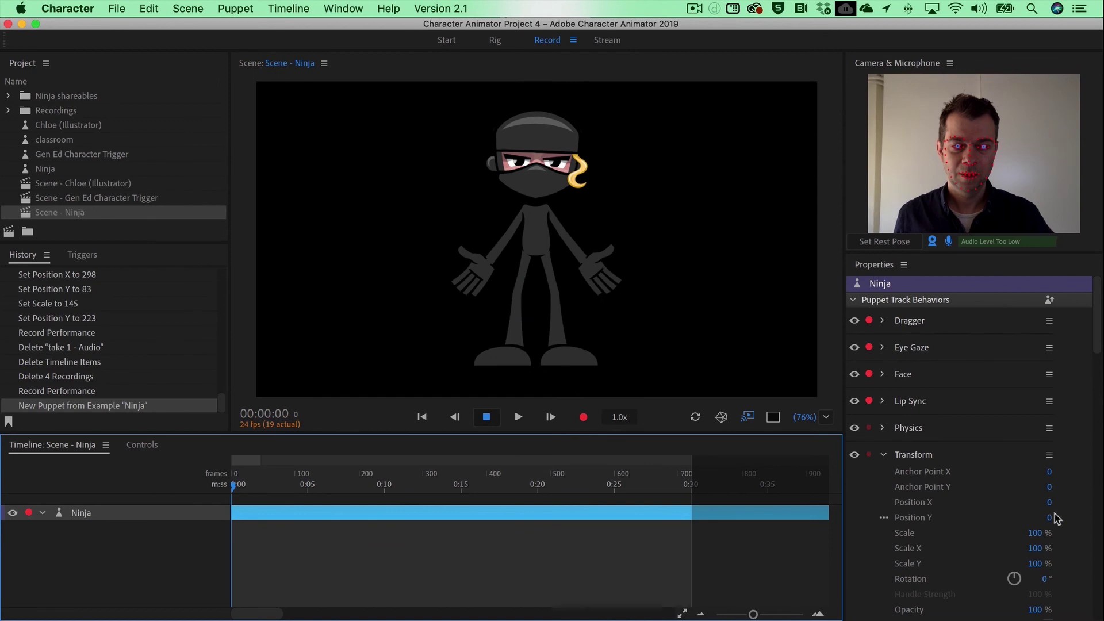
Set the Ninja's Position X to 364 and record a roughly 14-second take 1
{"action": "left_click_drag", "start_coordinate": [1050, 502], "coordinate": [1101, 502]}
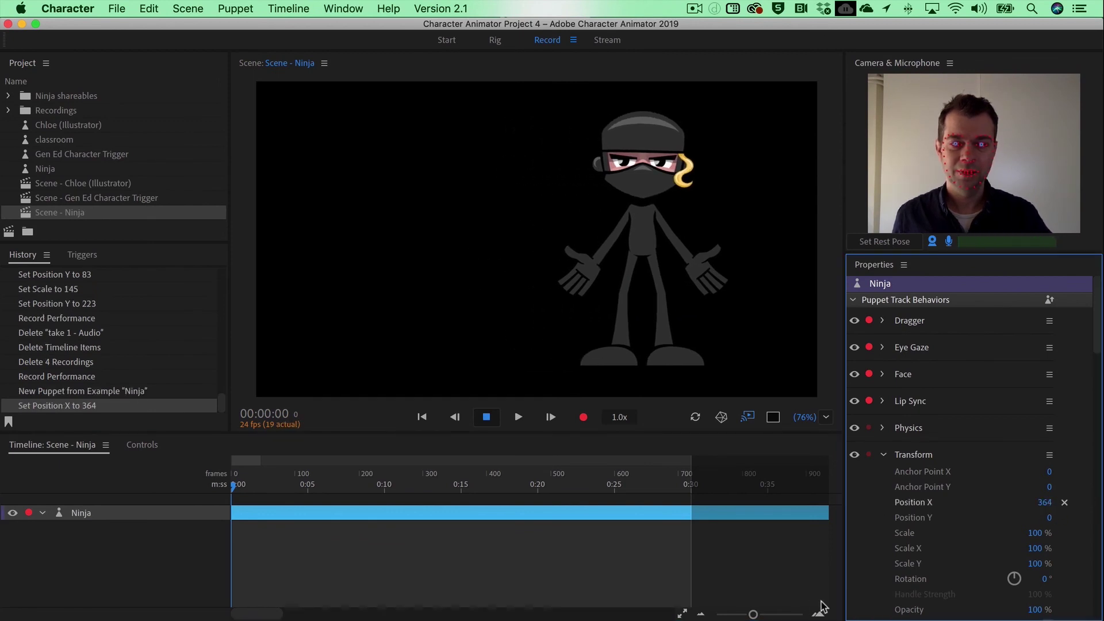
{"action": "left_click", "coordinate": [583, 422]}
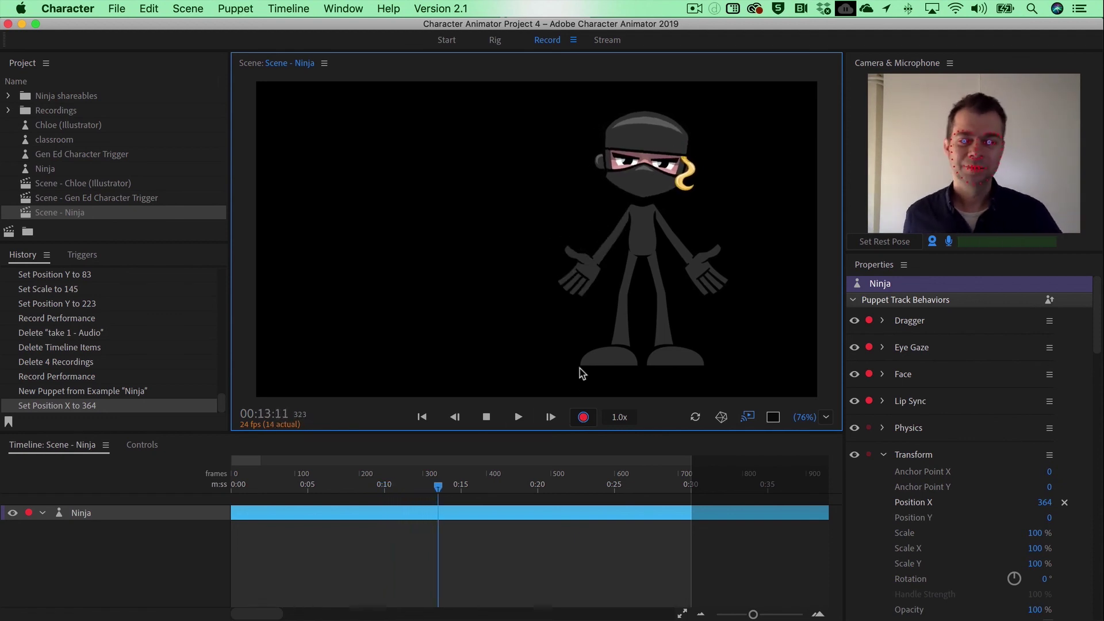
{"action": "left_click", "coordinate": [492, 418]}
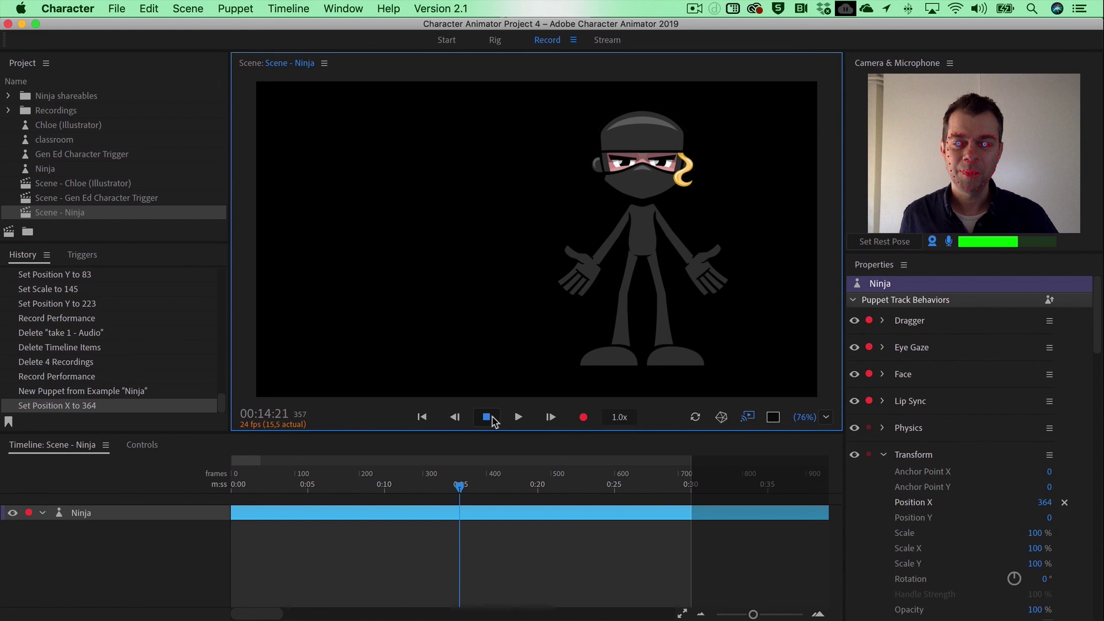
{"action": "left_click", "coordinate": [131, 8]}
{"action": "mouse_move", "coordinate": [249, 227]}
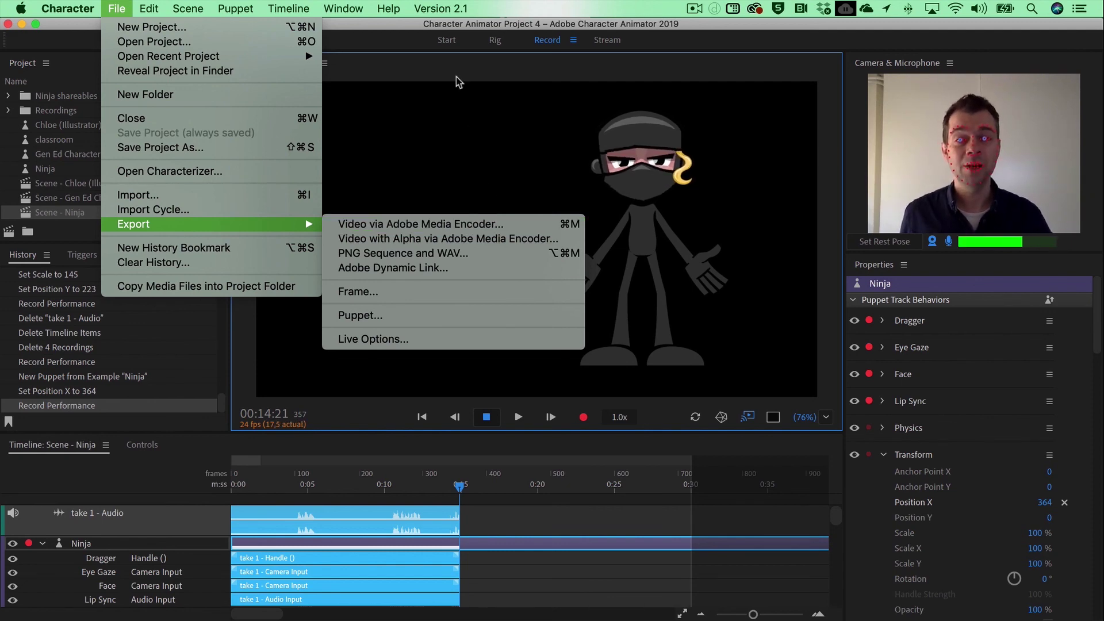
{"action": "left_click", "coordinate": [537, 160]}
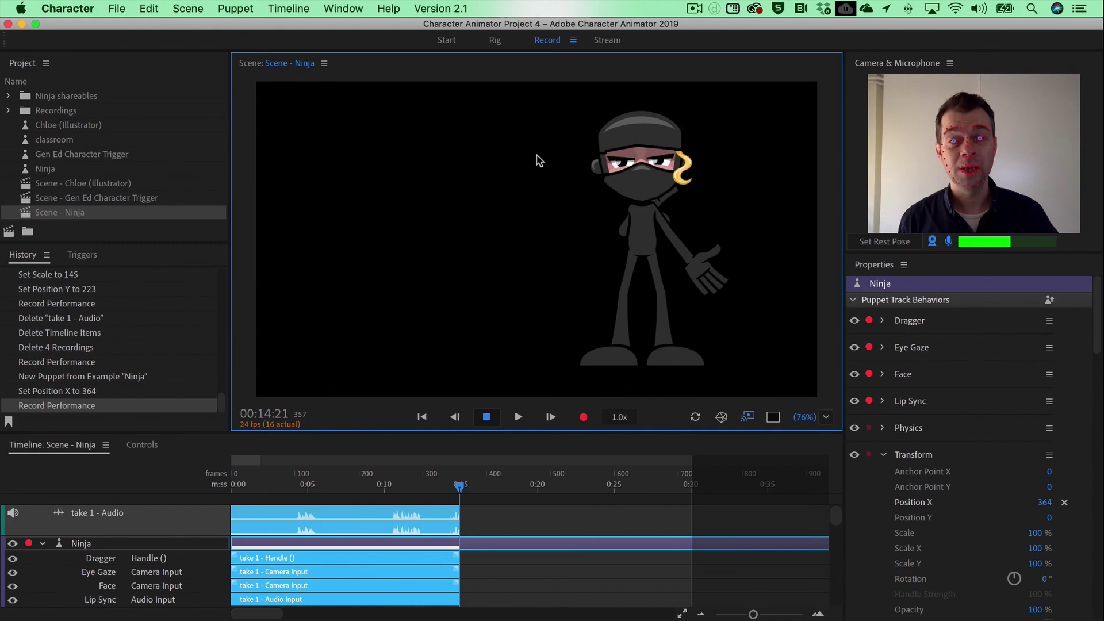